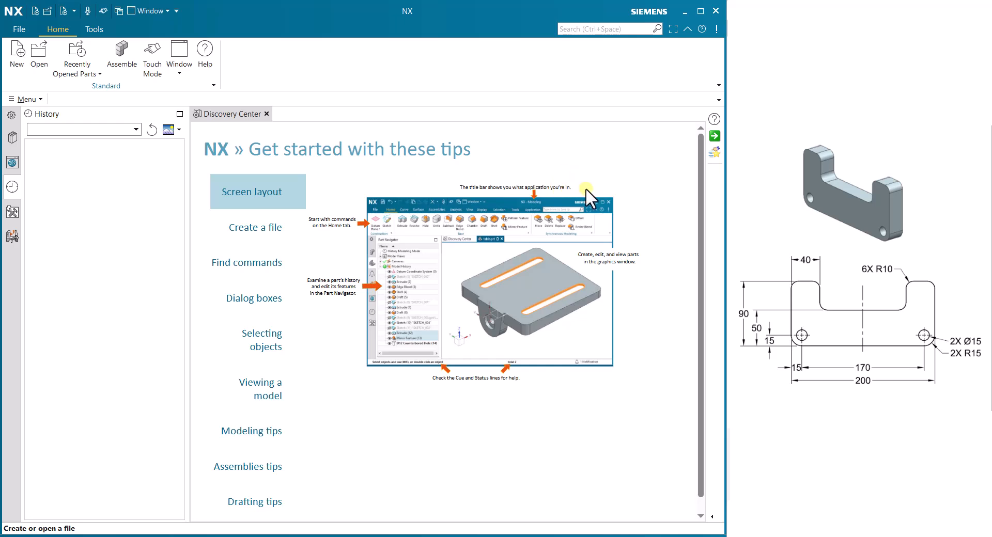
- Create a new millimetre Model part named c02tut2 in the Desktop\NX\chap-2 folder
click(21, 47)
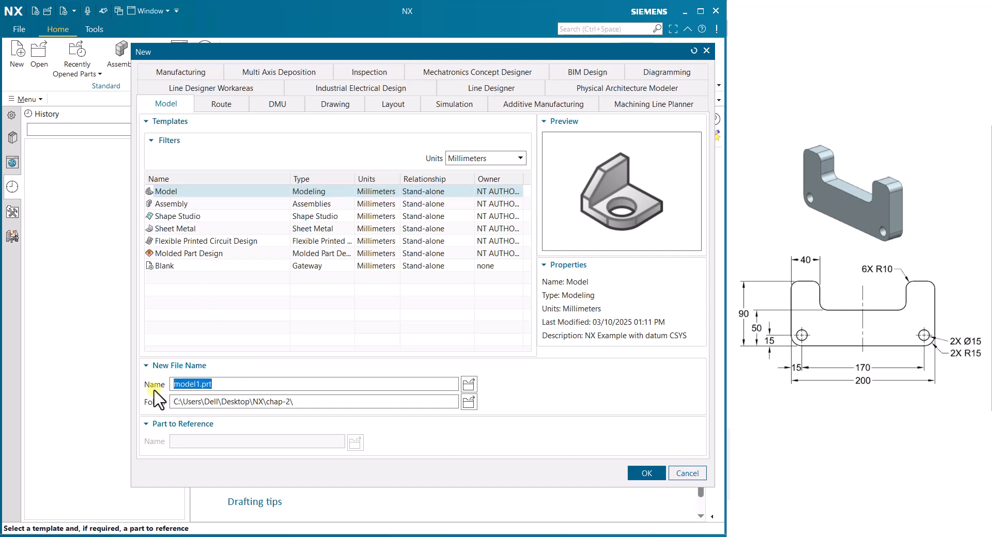
text(c02tut2)
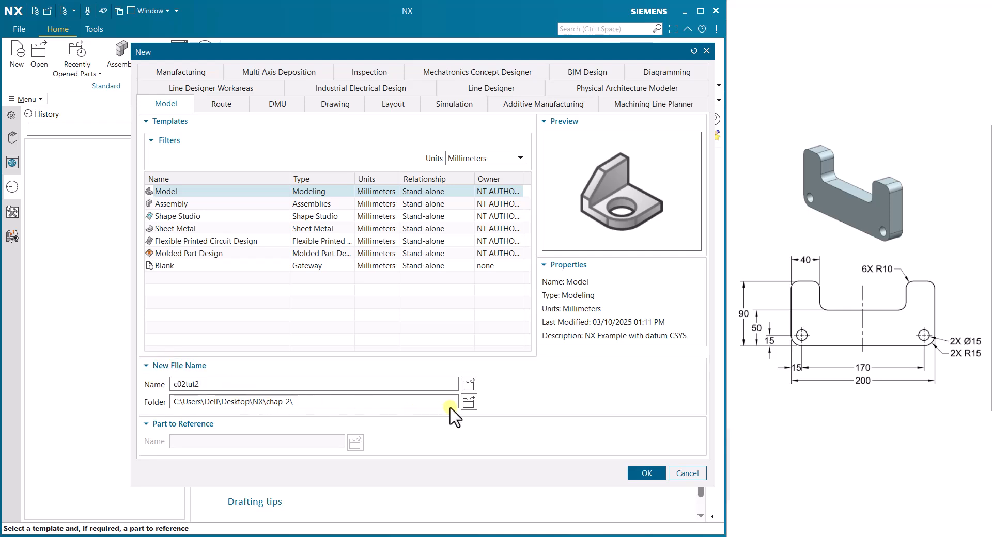
click(469, 402)
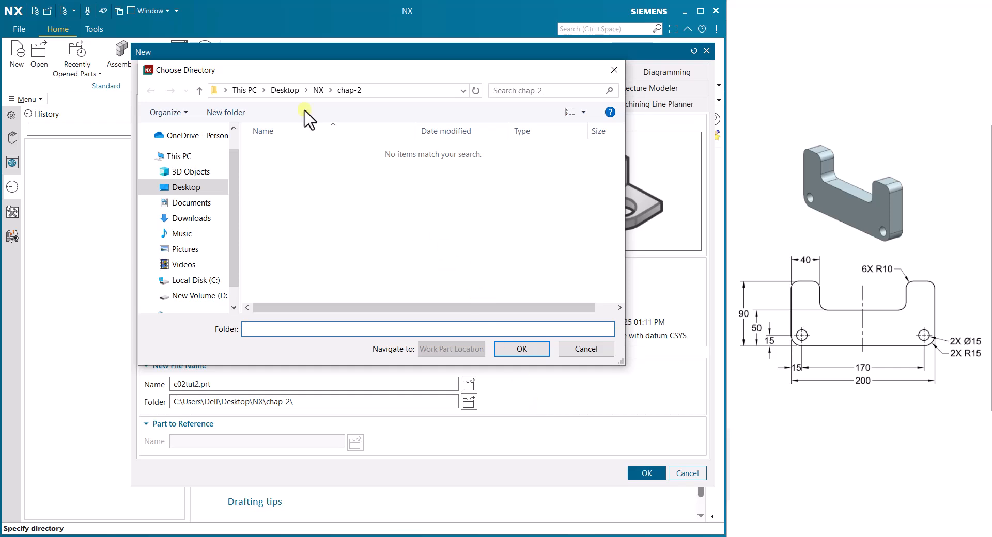
scroll(191, 207, up, 1)
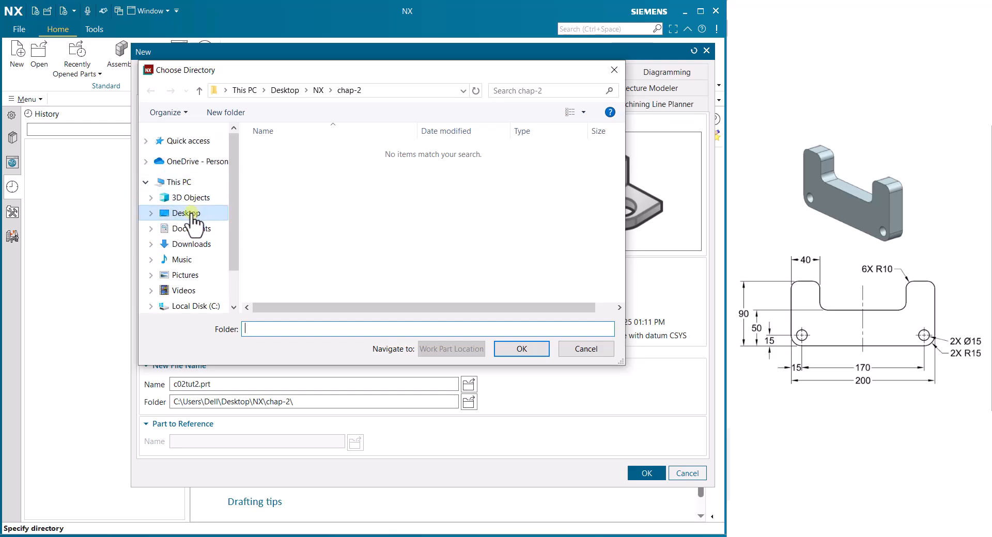
click(190, 215)
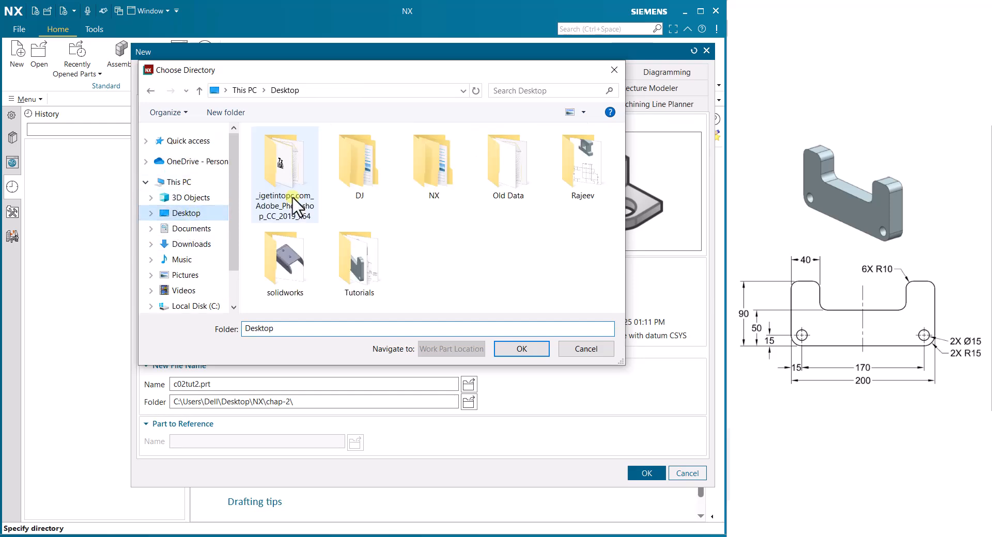
double_click(438, 184)
double_click(323, 164)
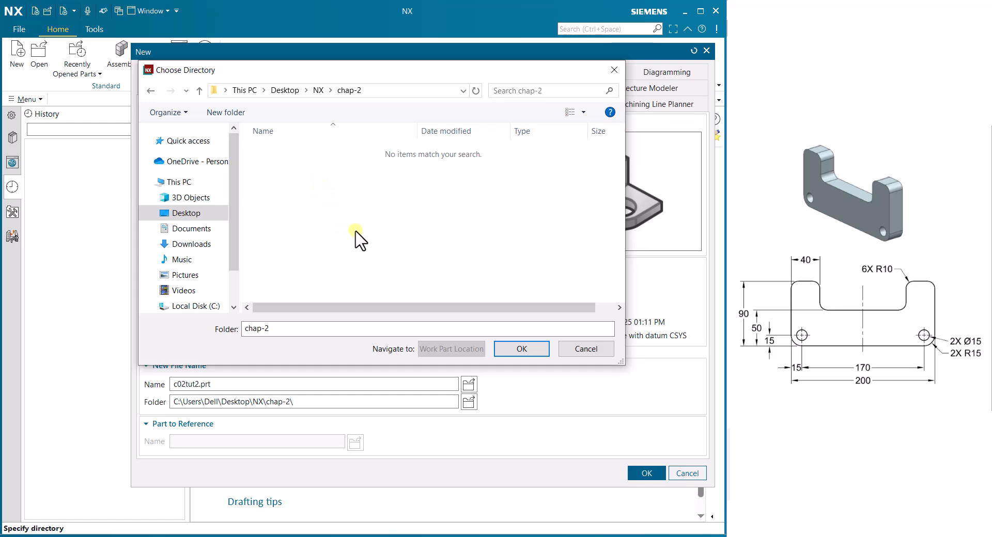
click(521, 350)
click(645, 473)
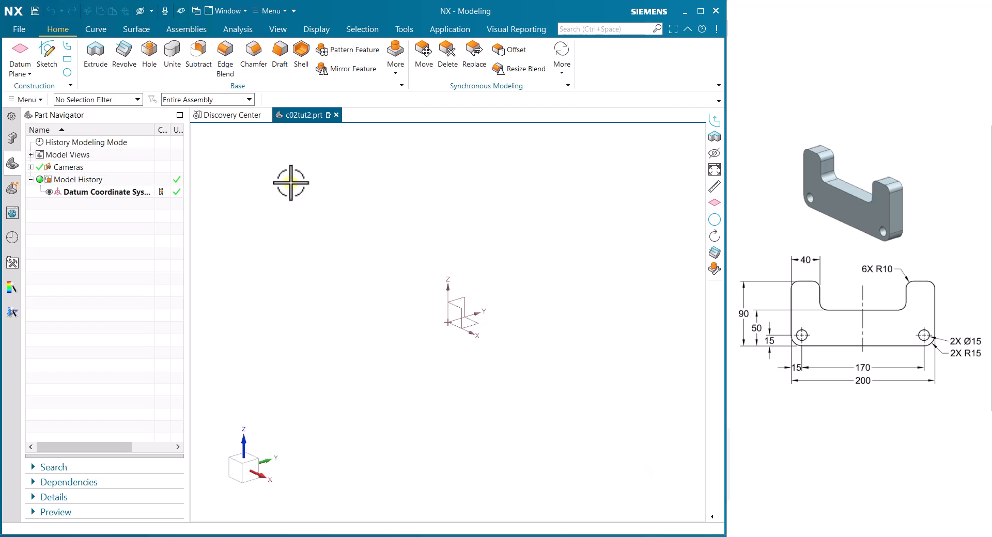
- Start a new sketch on the Front principal plane
click(47, 60)
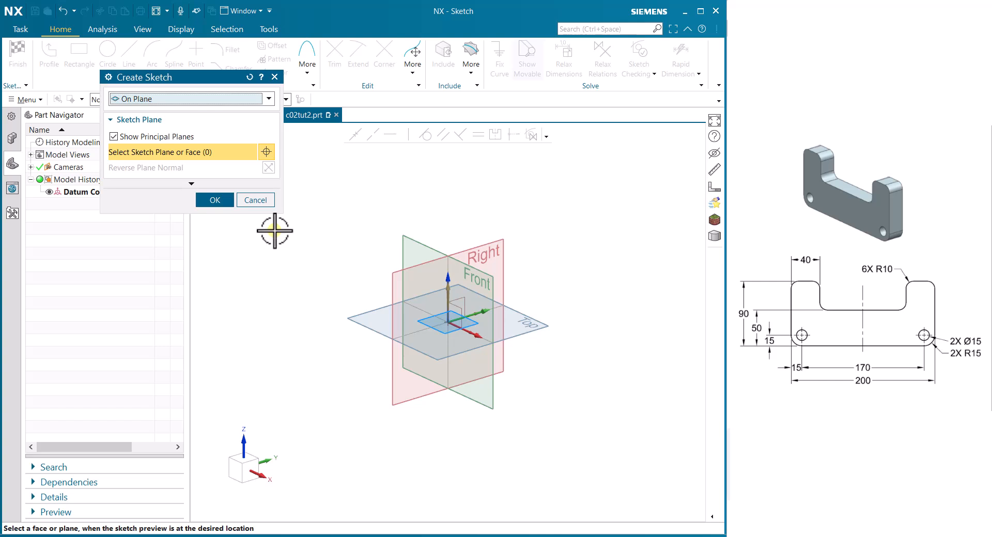
mouse_move(179, 77)
mouse_down()
mouse_move(226, 105)
mouse_move(185, 131)
mouse_up()
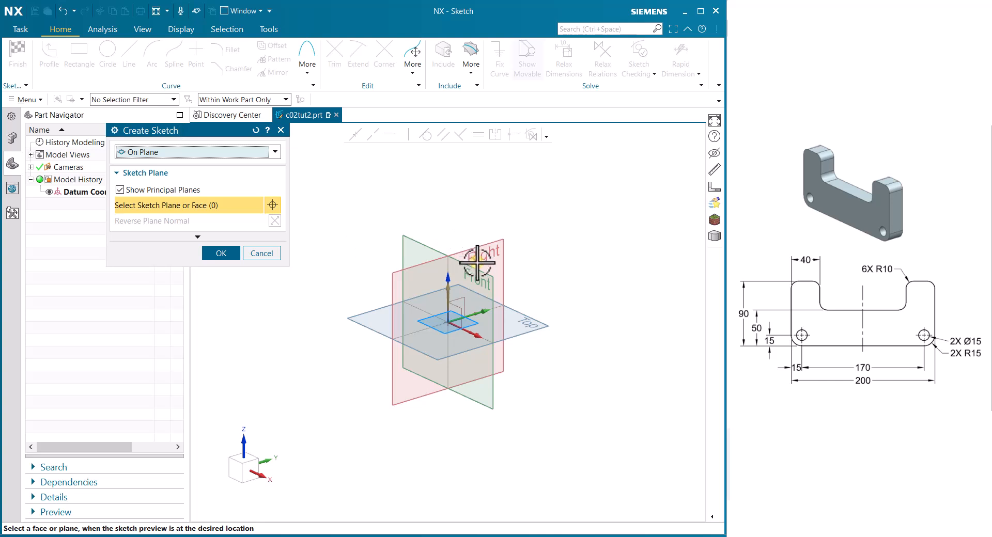
click(486, 277)
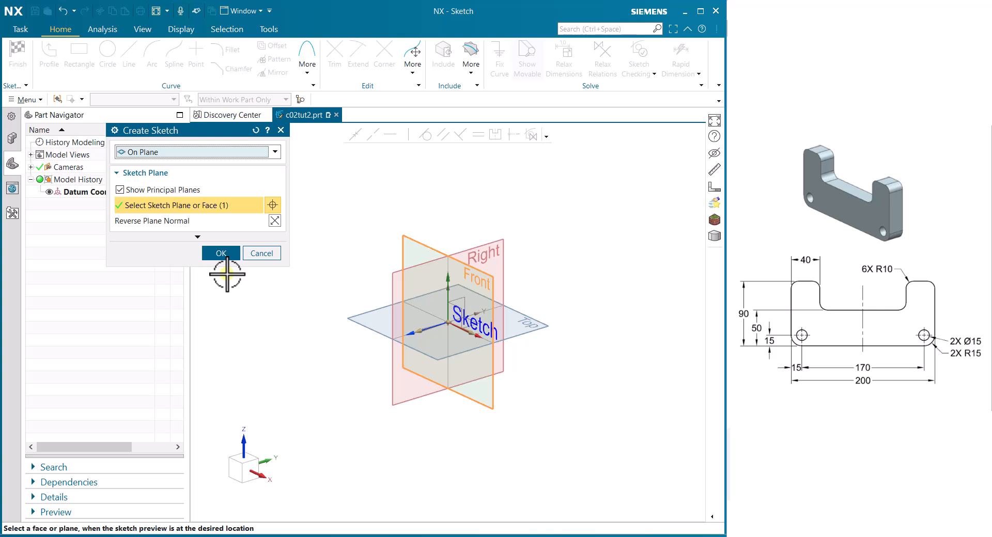
click(221, 253)
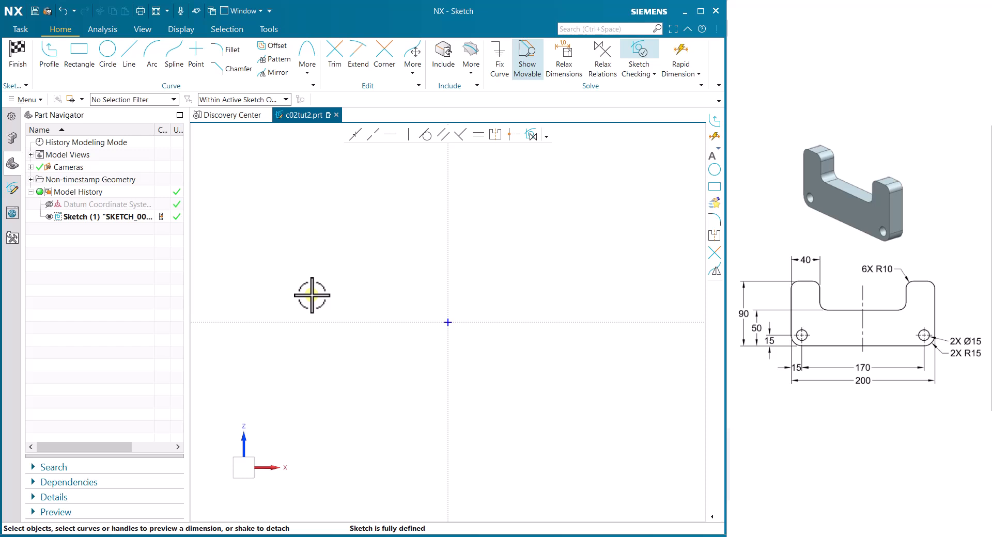
- Start a Profile at the sketch origin with a 200 mm base line at an angle of 0°
click(49, 56)
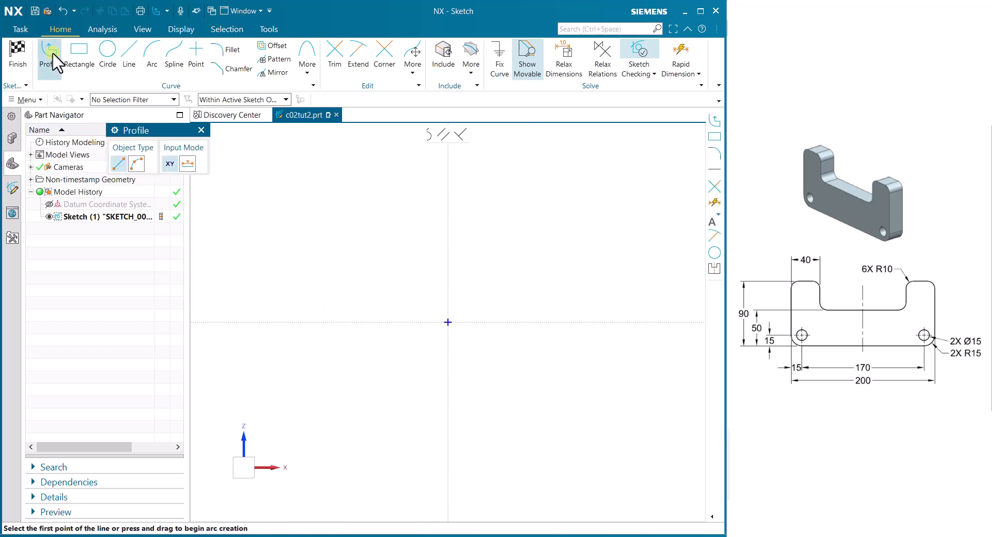
drag(137, 125, 126, 146)
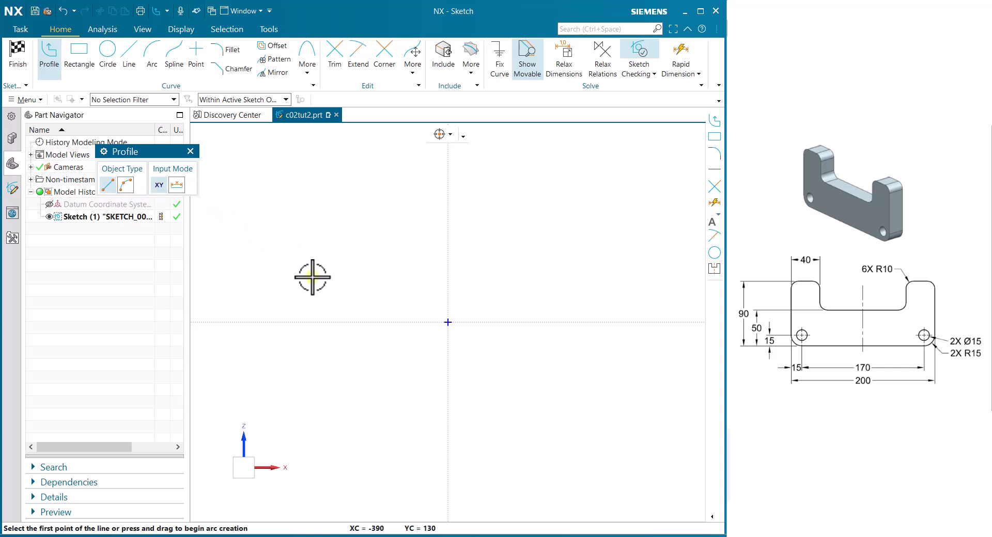
mouse_move(312, 278)
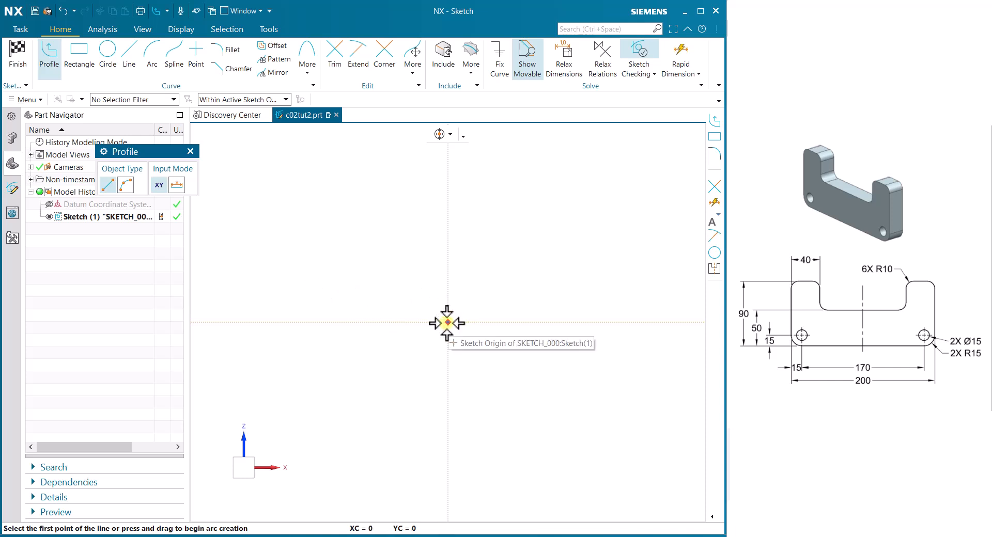
mouse_move(447, 323)
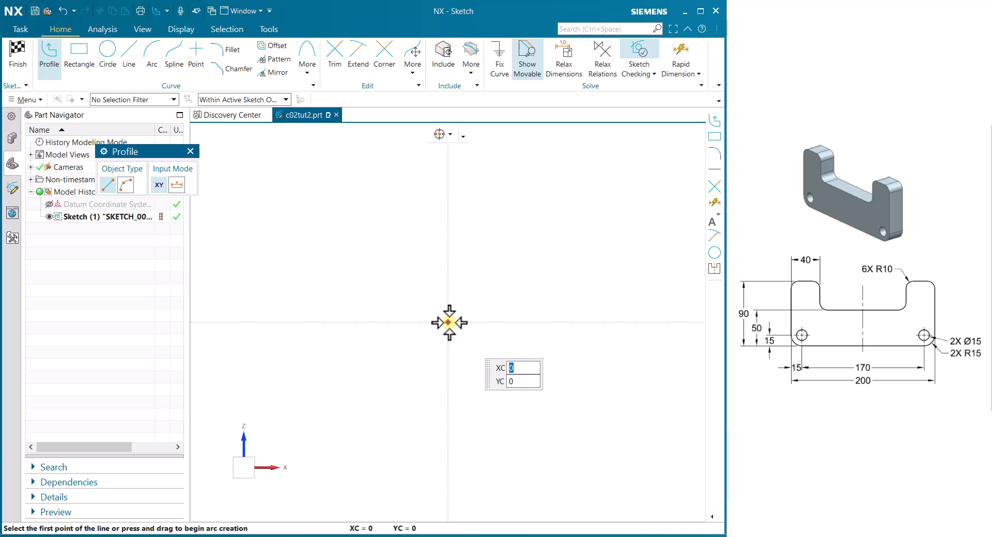
click(448, 323)
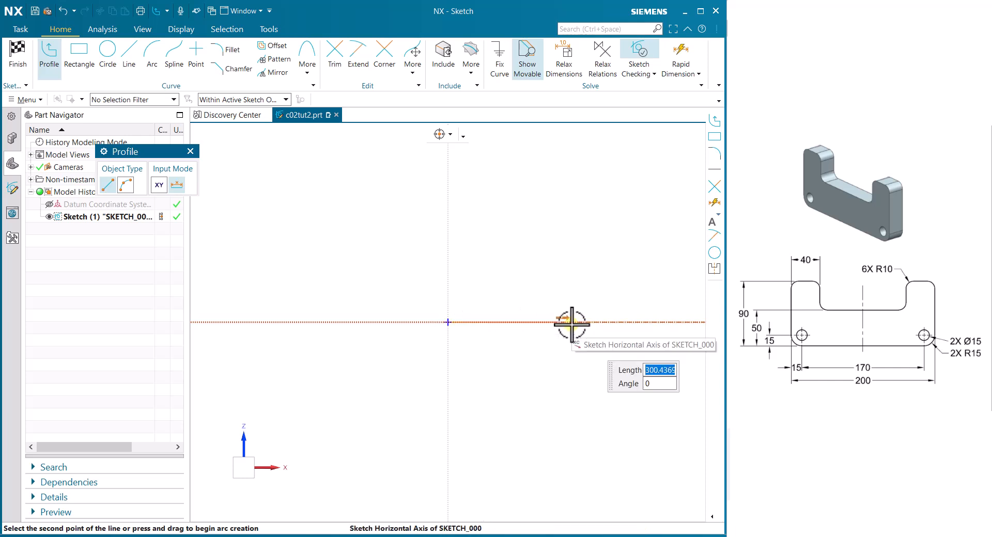
text(200)
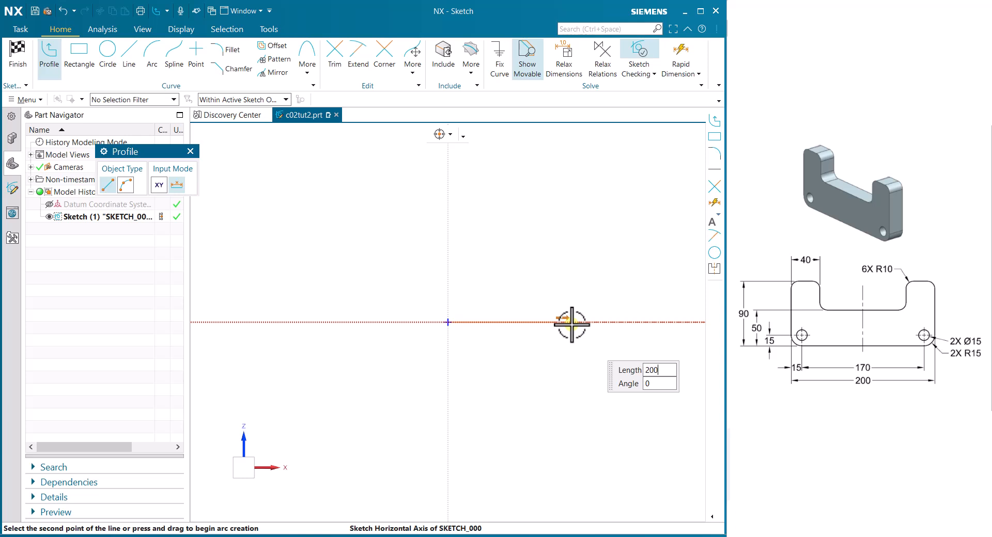
key(Tab)
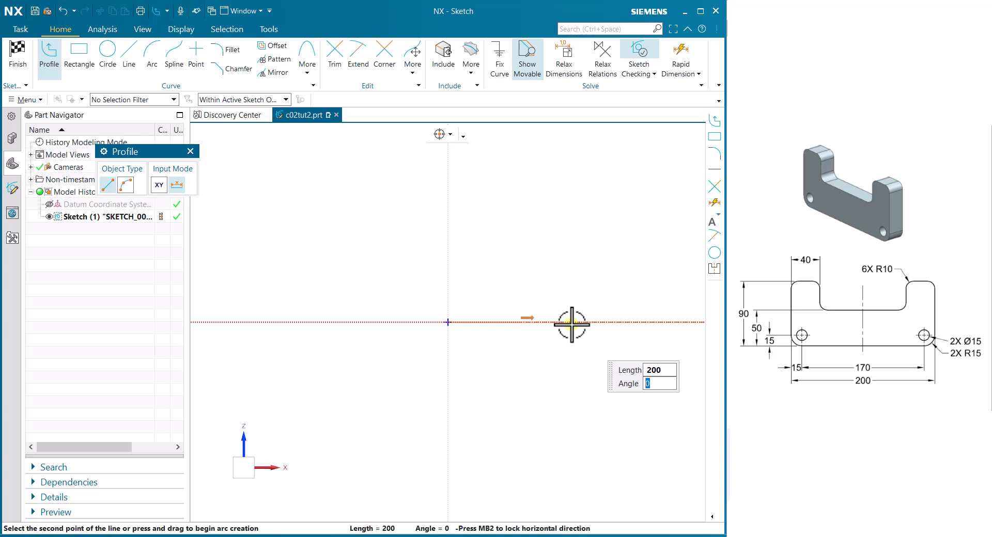
text(0)
key(Return)
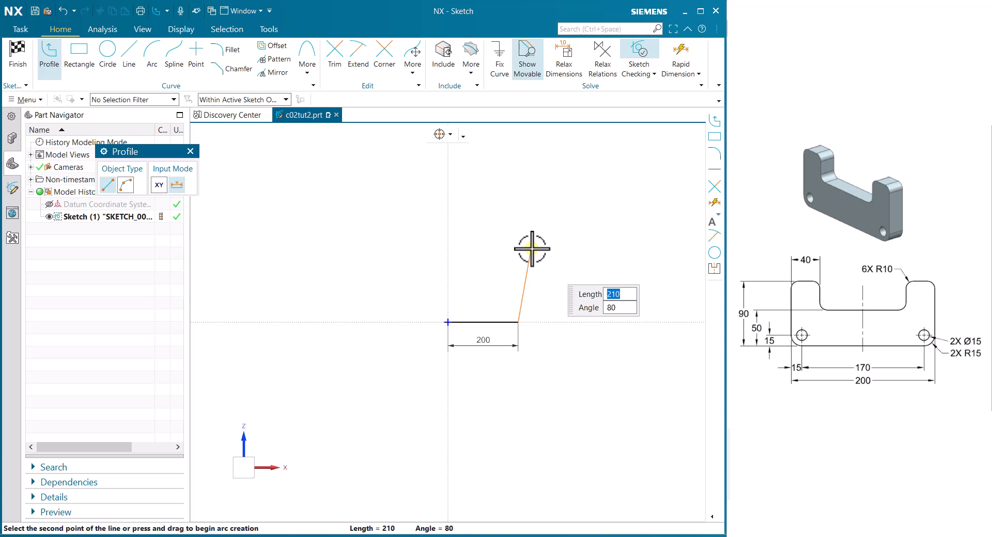
- Continue the profile with a 90 mm line at 90° from the base line's end, followed by a 40 mm line at 180°
text(90)
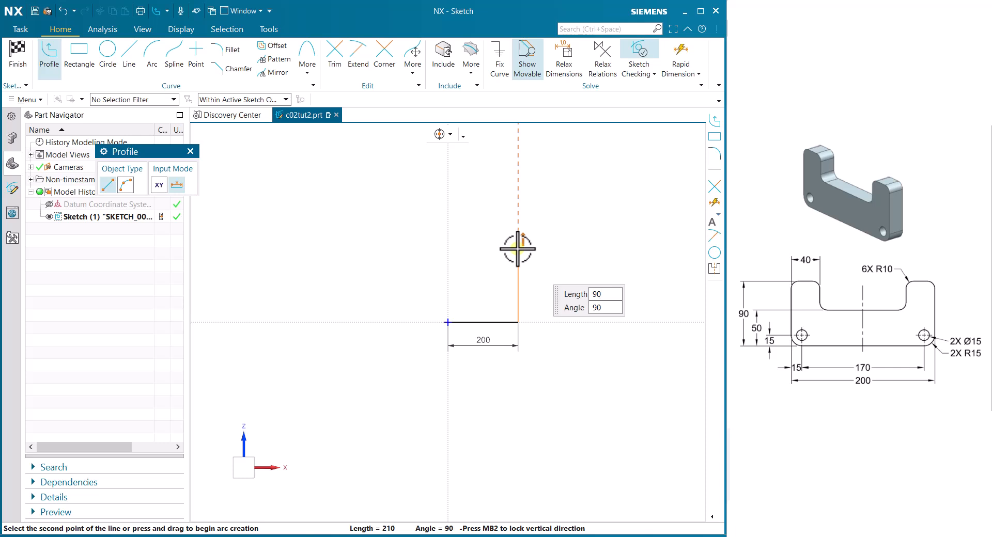
key(Tab)
text(90)
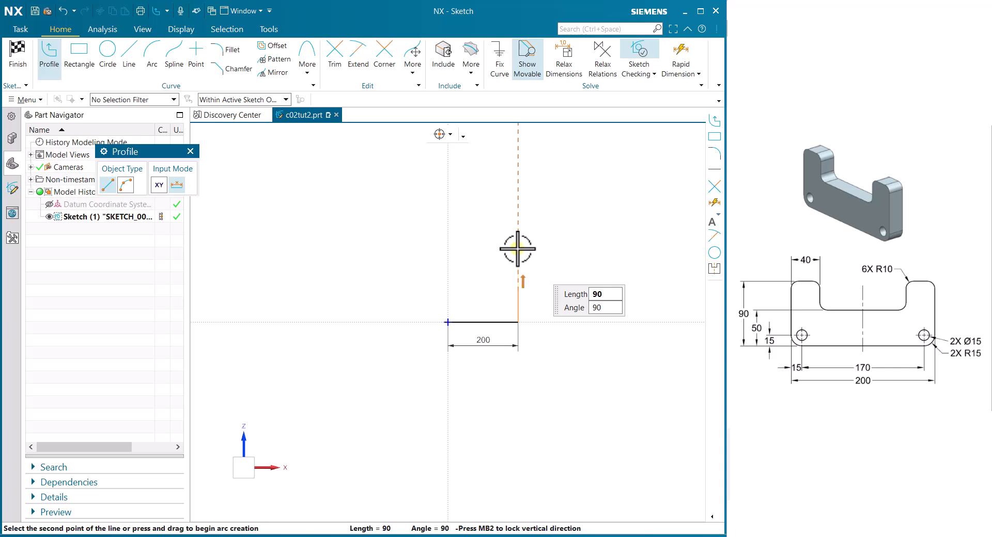
key(Return)
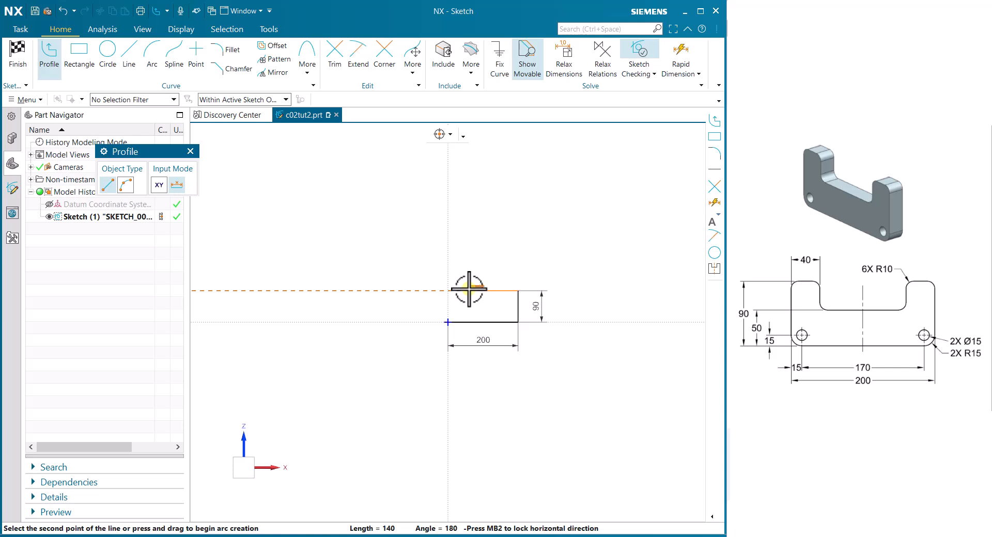
text(40)
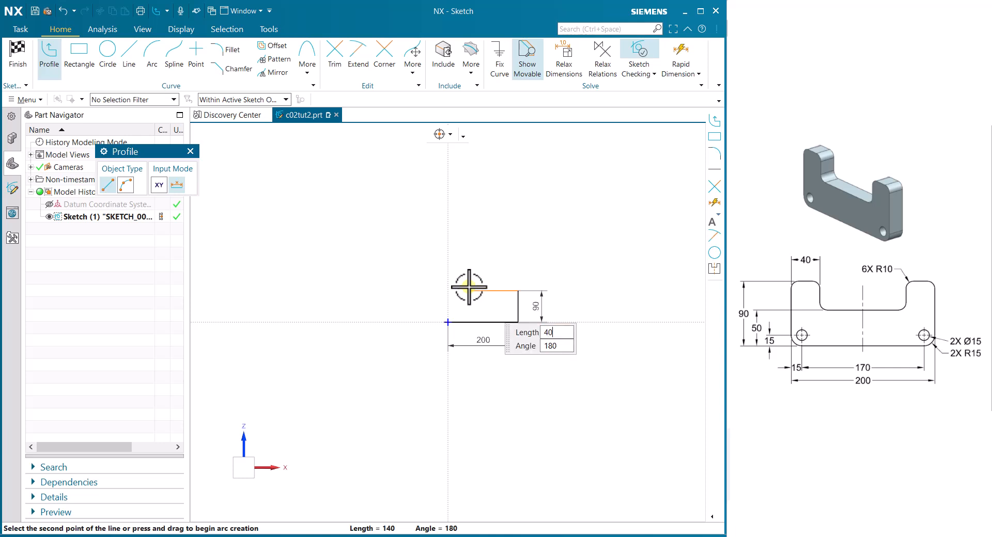
key(Tab)
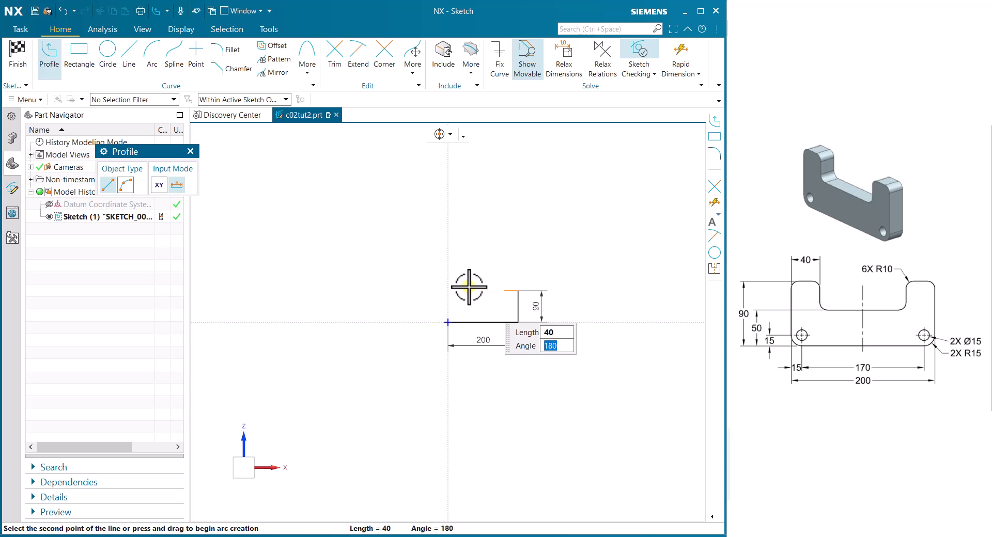
text(180)
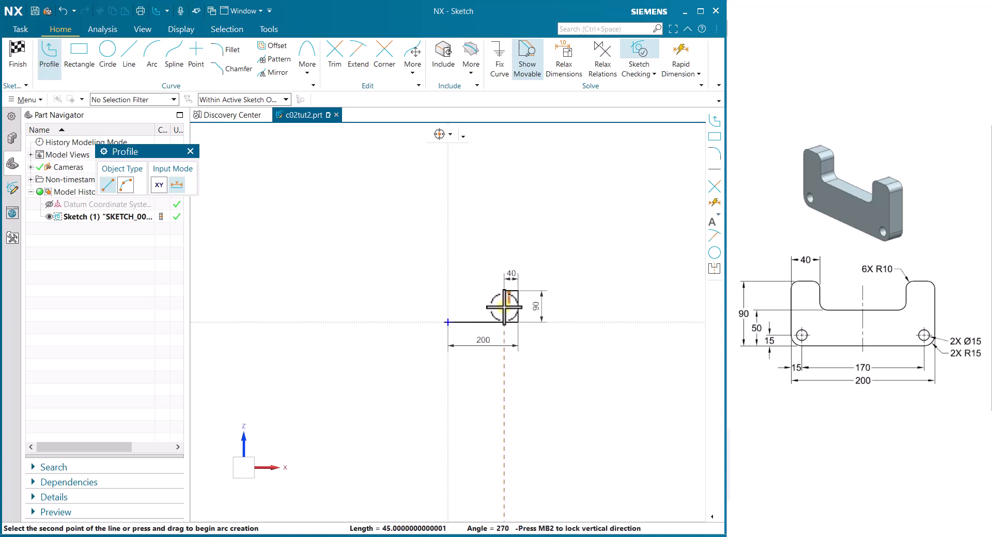
- Add a 40 mm line at -90° to the profile, running down from the end of the 40 mm top edge
scroll(504, 308, up, 8)
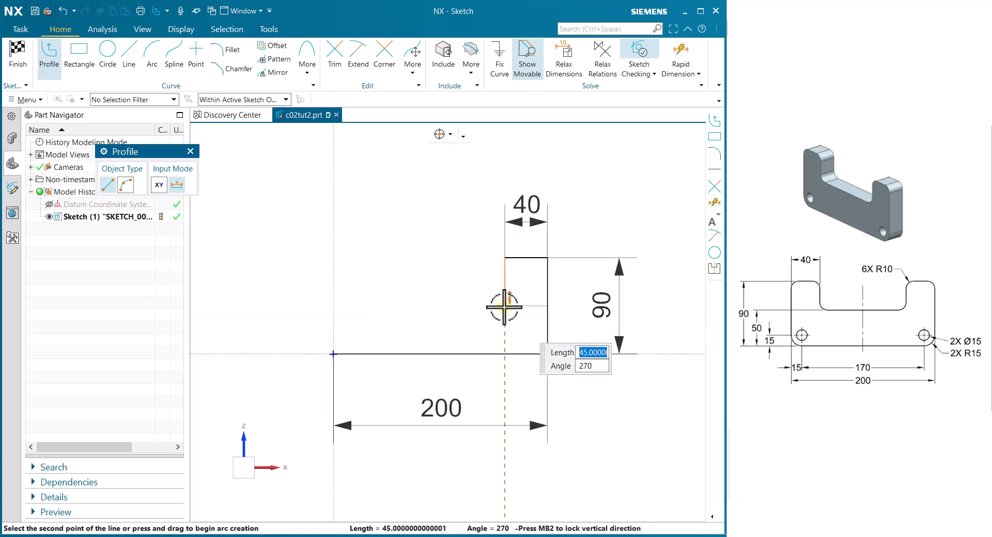
scroll(504, 308, down, 2)
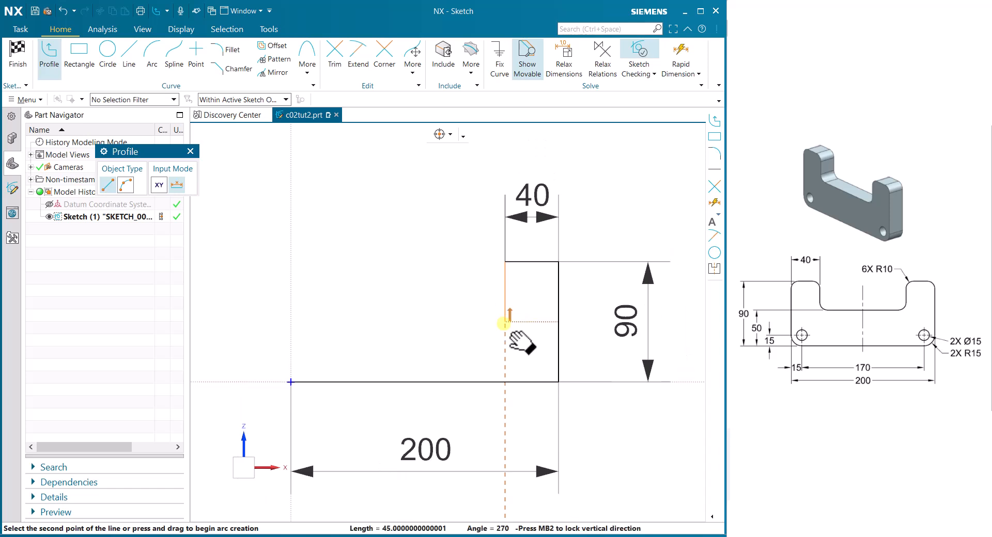
text(4)
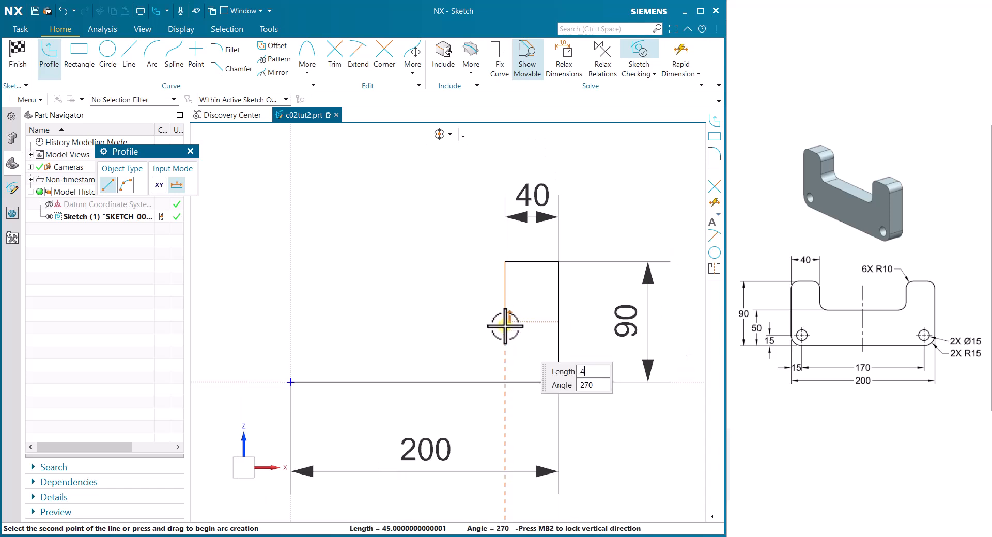
text(0)
key(Tab)
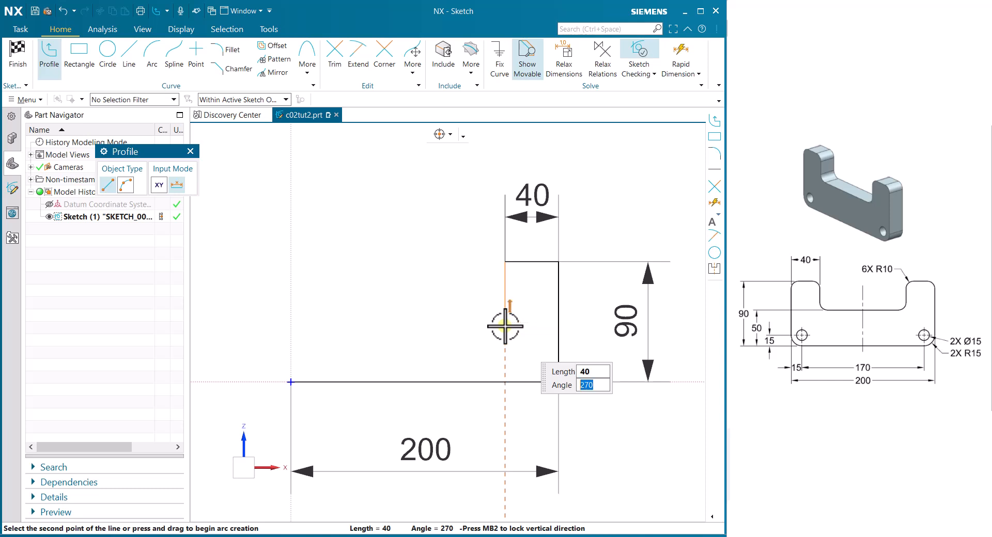
text(-90)
key(Return)
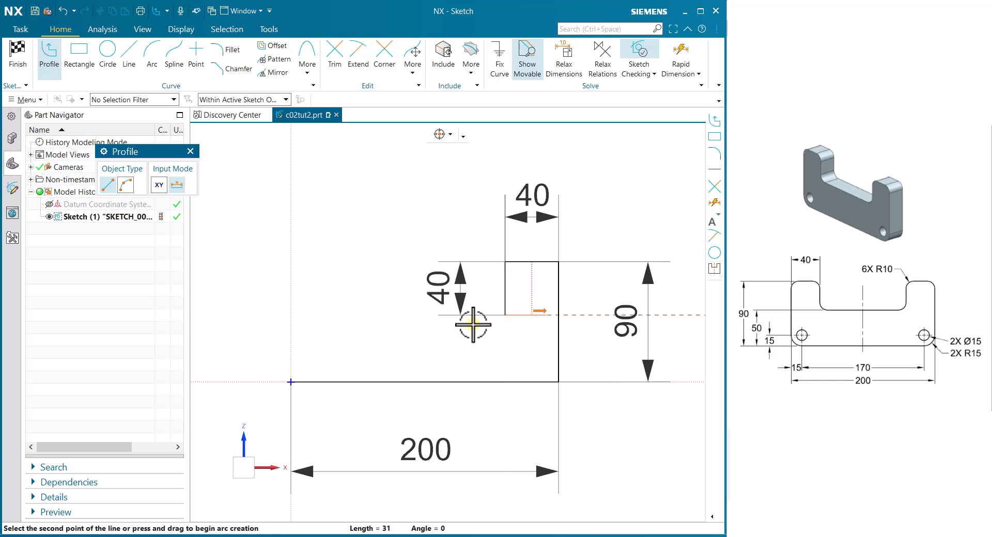
- Add the 120 mm floor line of the notch to the profile at an angle of 180°
shift+middle_drag(370, 314, 455, 321)
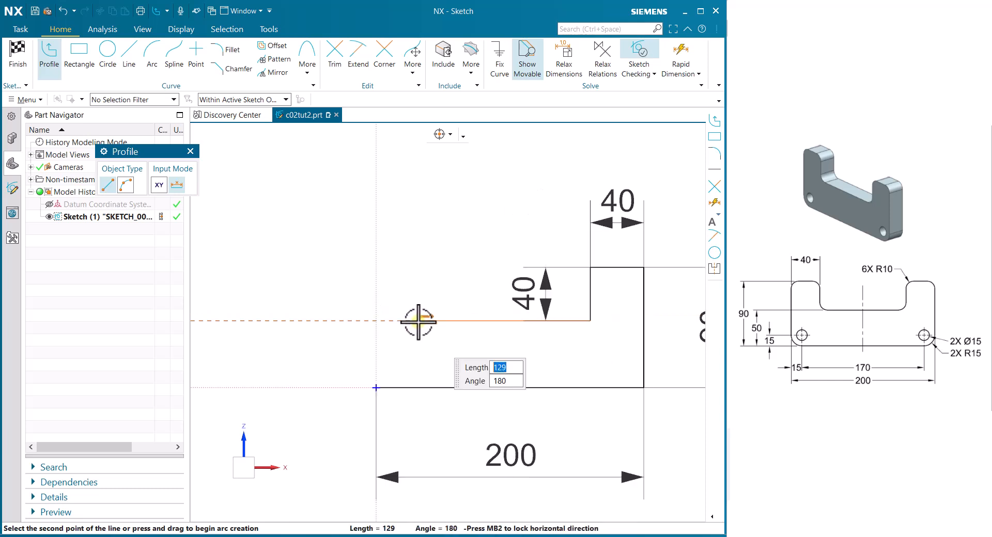
text(120)
key(Tab)
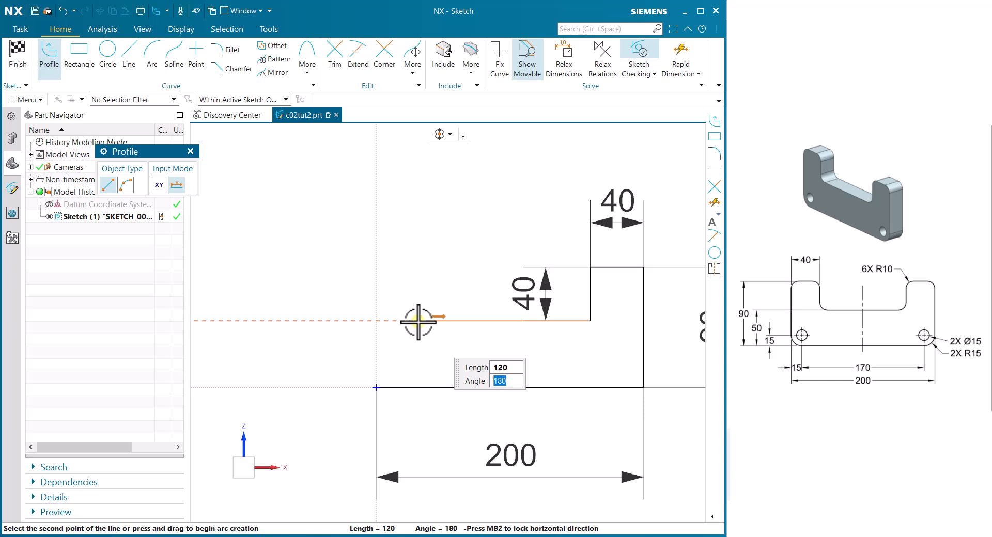
text(180)
key(Return)
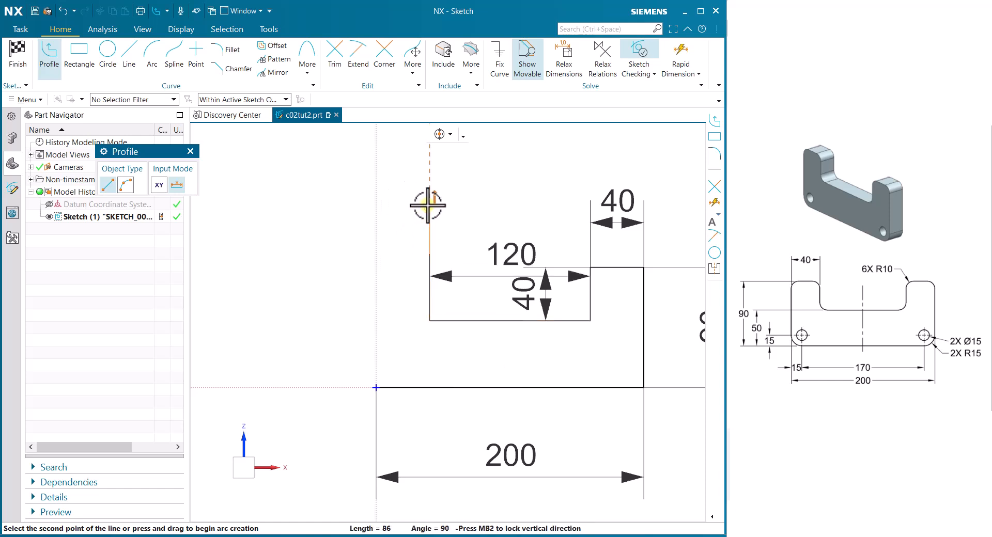
- Continue the profile with a 40 mm line at 90° from the end of the 120 mm notch floor
text(40)
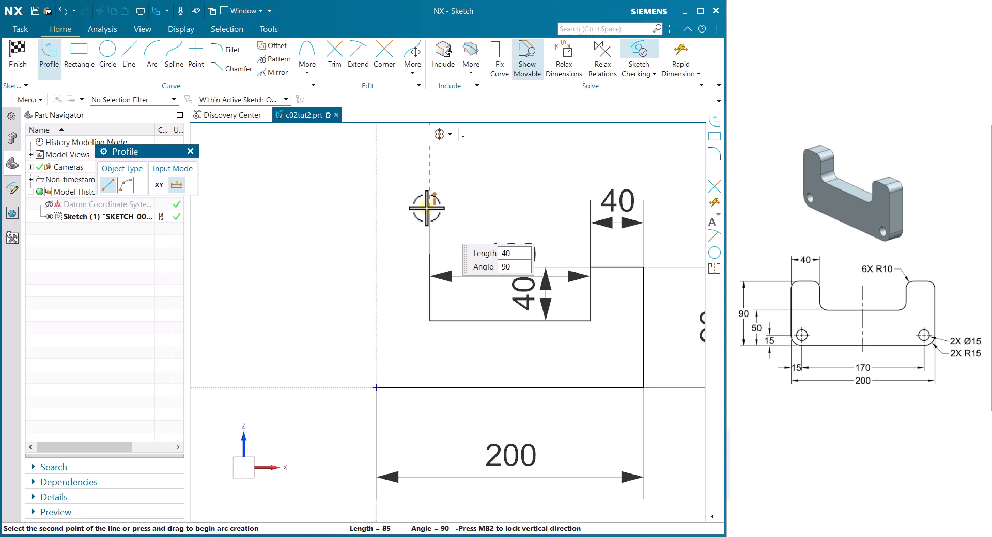
key(Tab)
text(90)
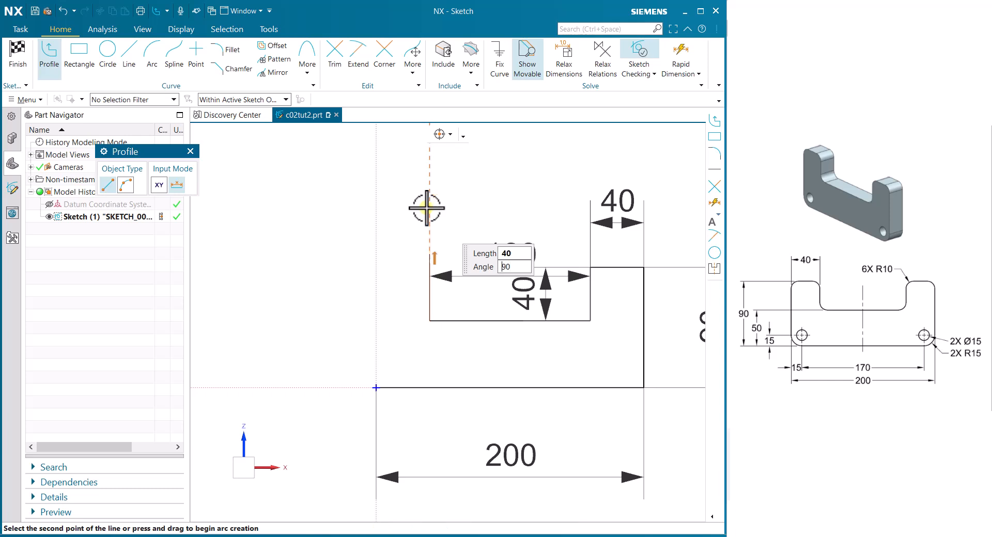
key(Return)
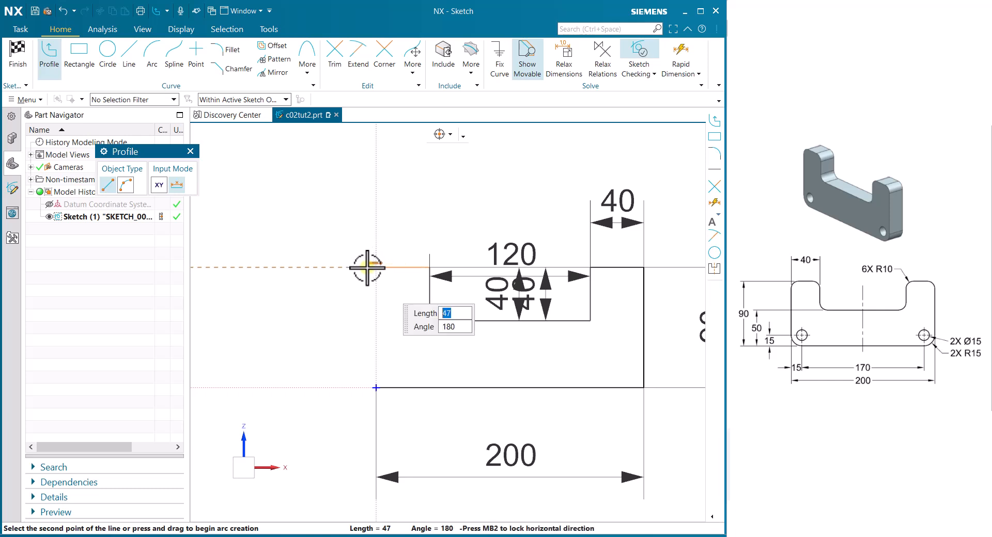
- Add a 40 mm top edge at an angle of 180° to the profile, reaching the sketch's vertical axis
scroll(357, 274, up, 1)
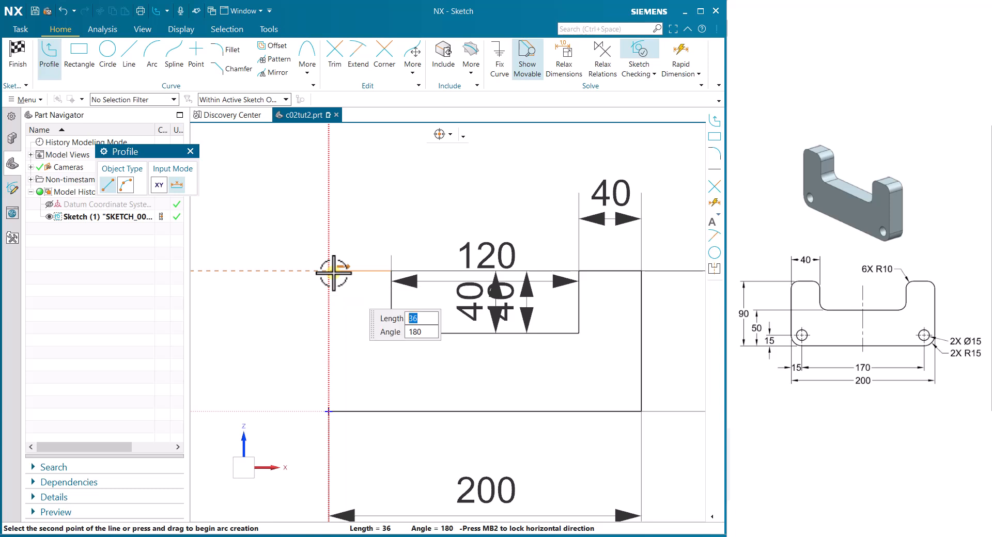
text(40)
key(Tab)
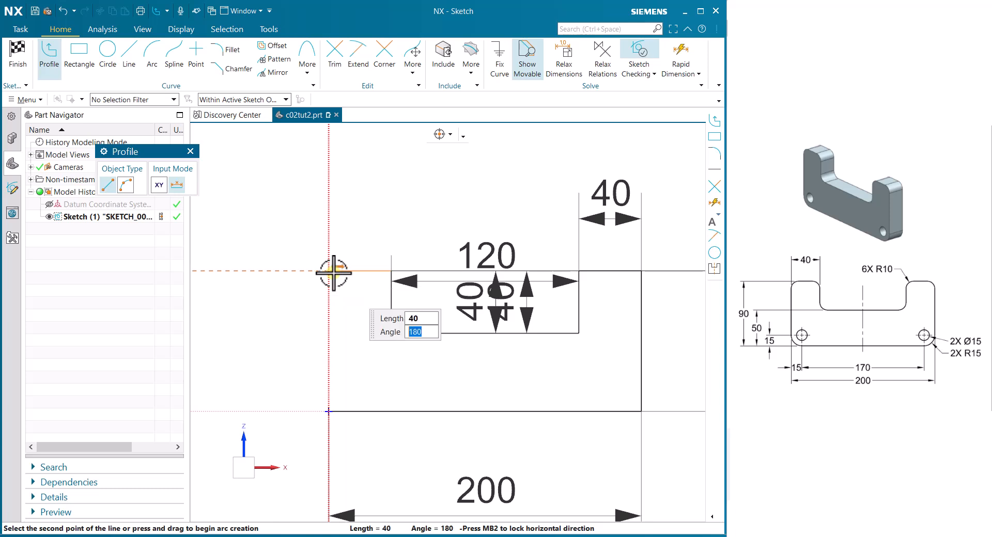
text(180)
key(Return)
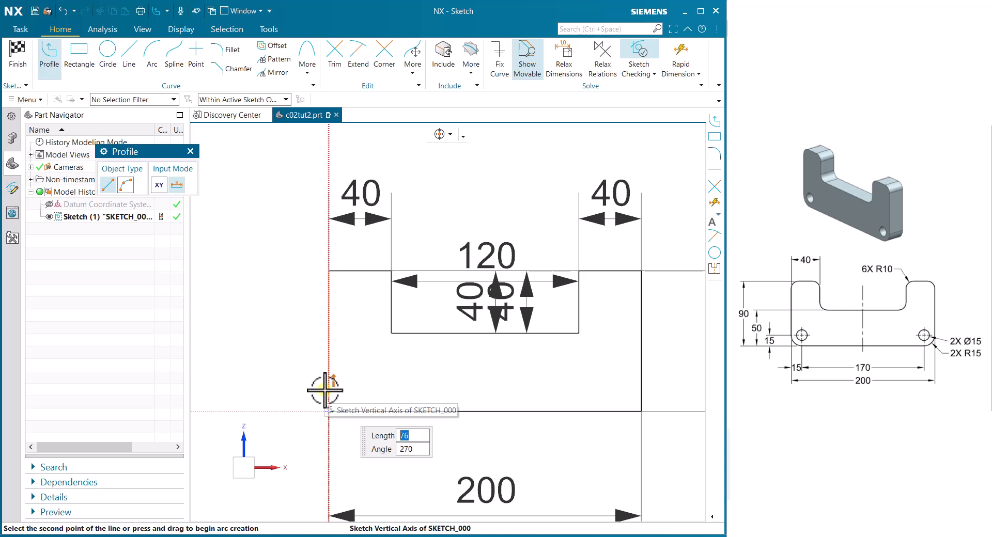
- Close the profile at the sketch origin with a 90 mm line at -90° and end the Profile command
text(90)
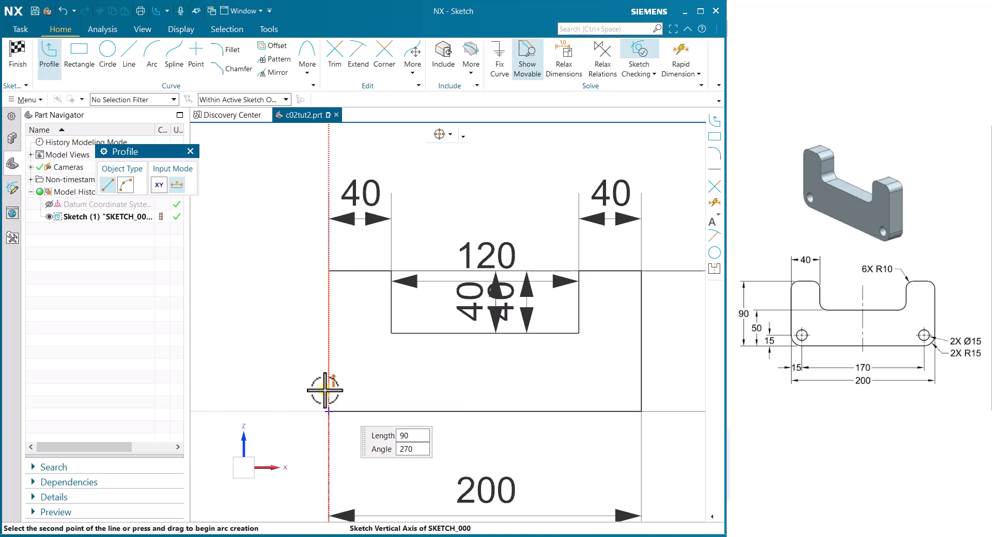
key(Tab)
text(-90)
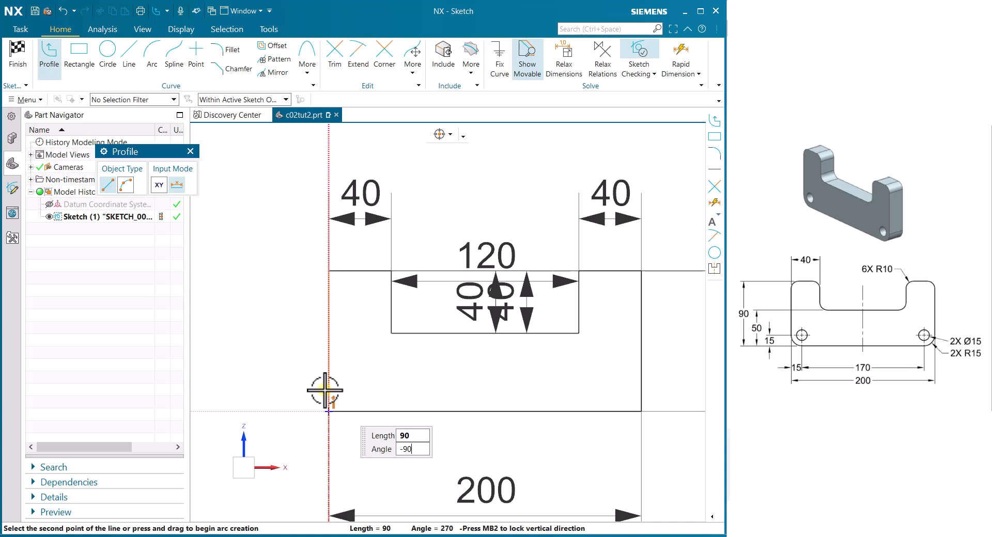
key(Return)
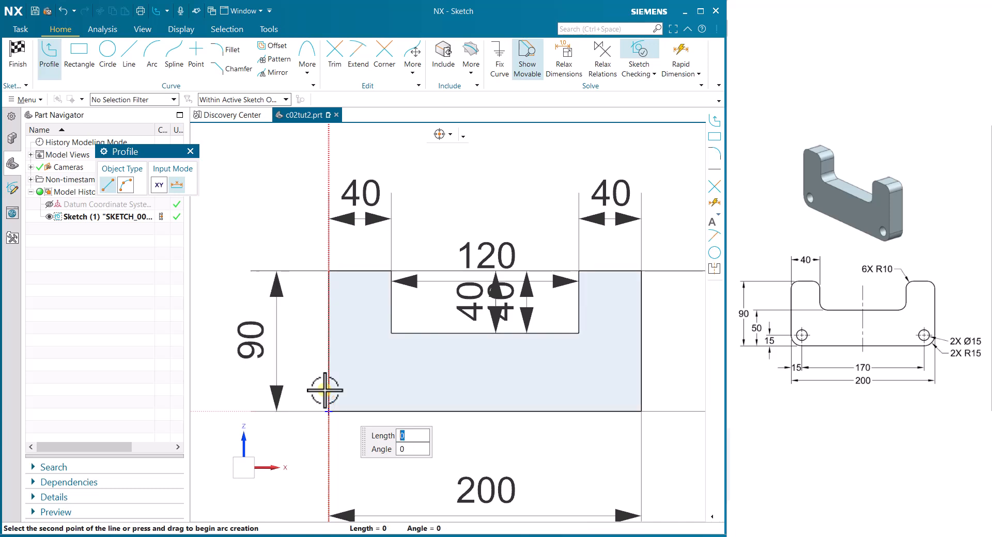
key(Escape)
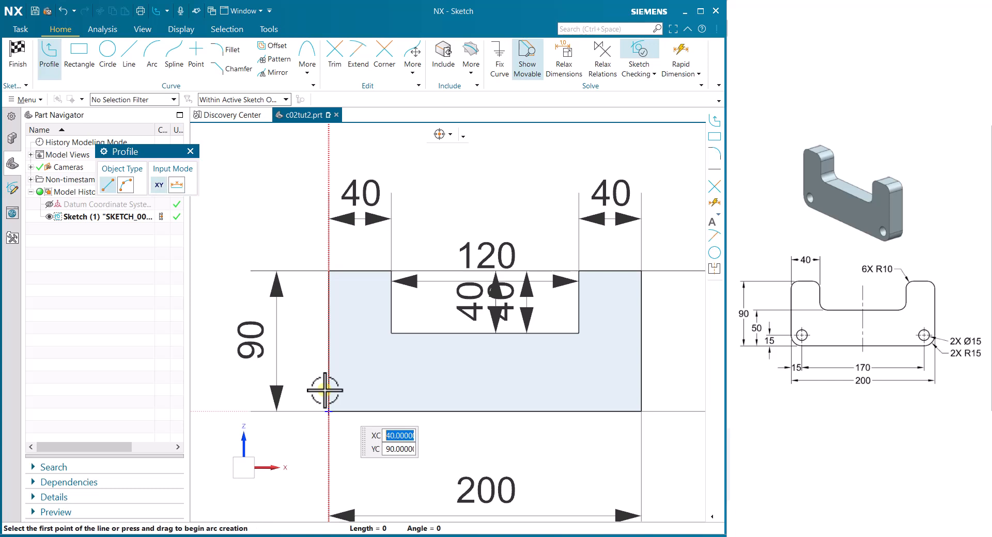
key(Escape)
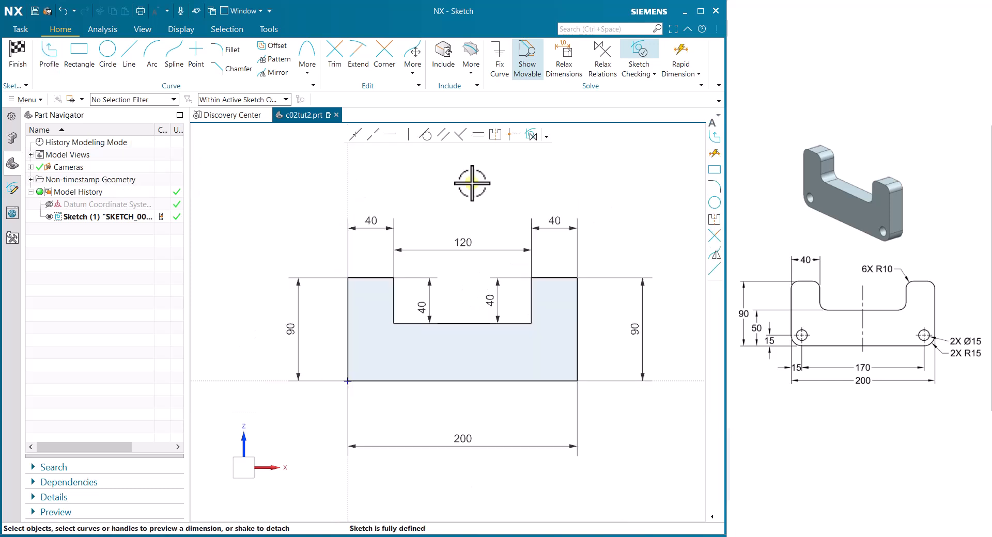
- Fillet the two lower outer corners of the profile with a 15 mm radius
click(225, 52)
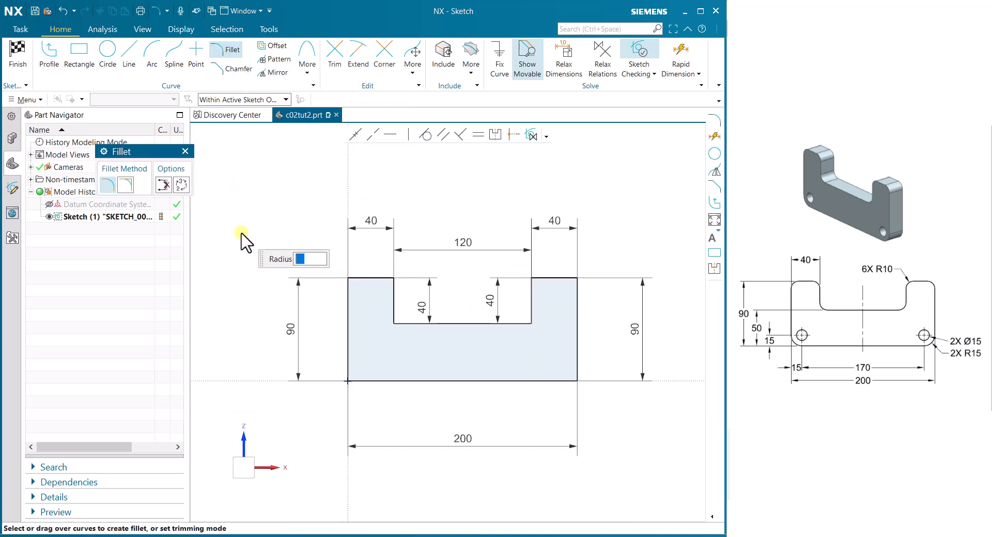
text(15)
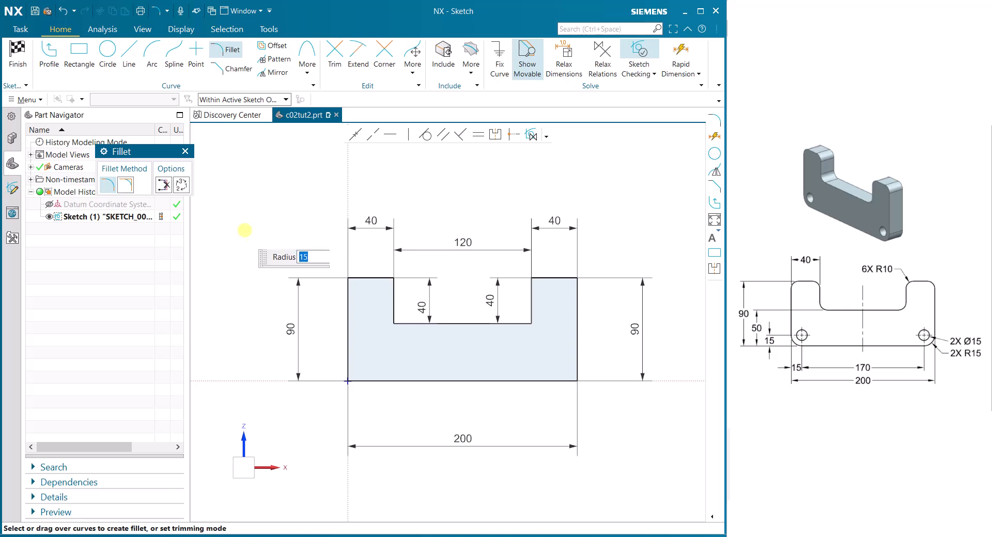
click(348, 381)
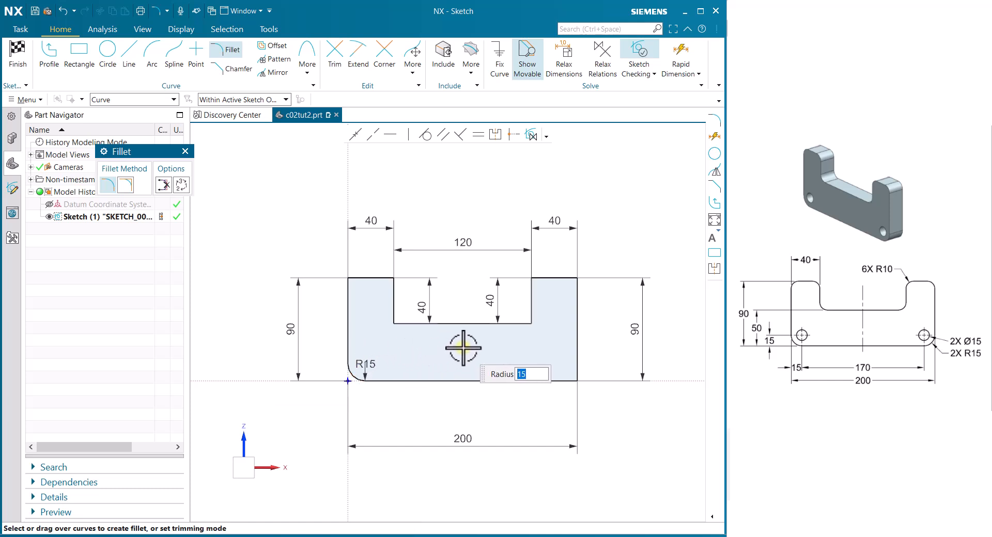
click(577, 381)
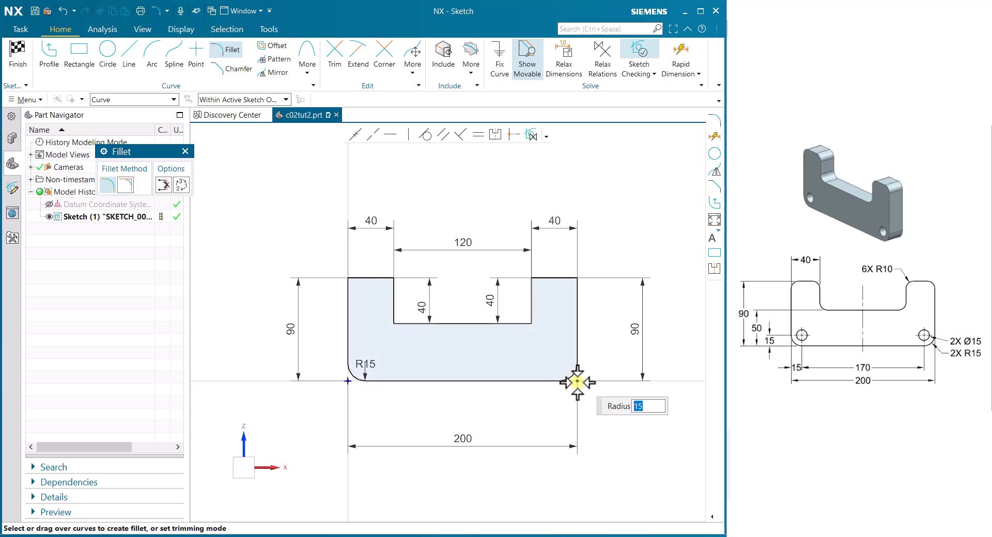
click(577, 381)
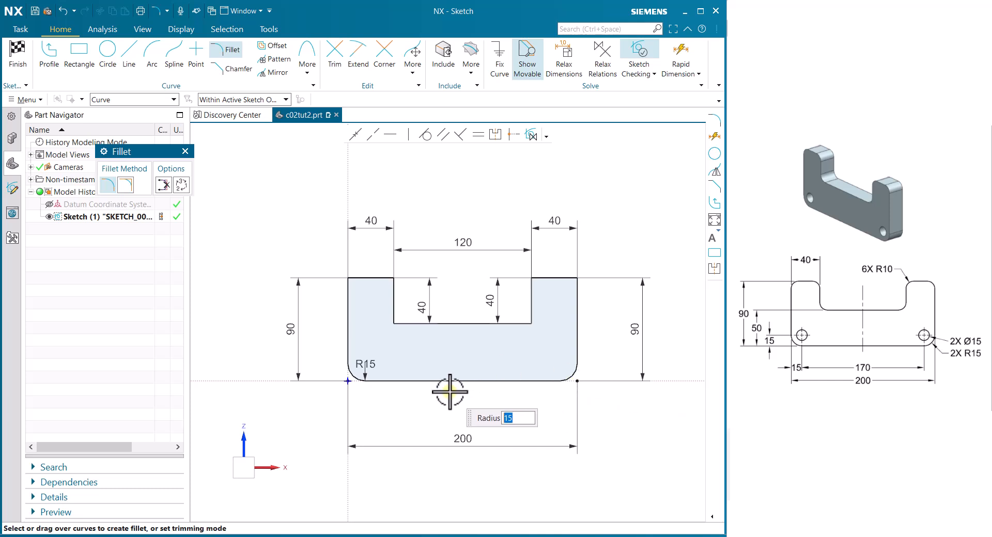
- Fillet the four upper corners and the two inner notch corners of the profile with a 10 mm radius
text(10)
key(Return)
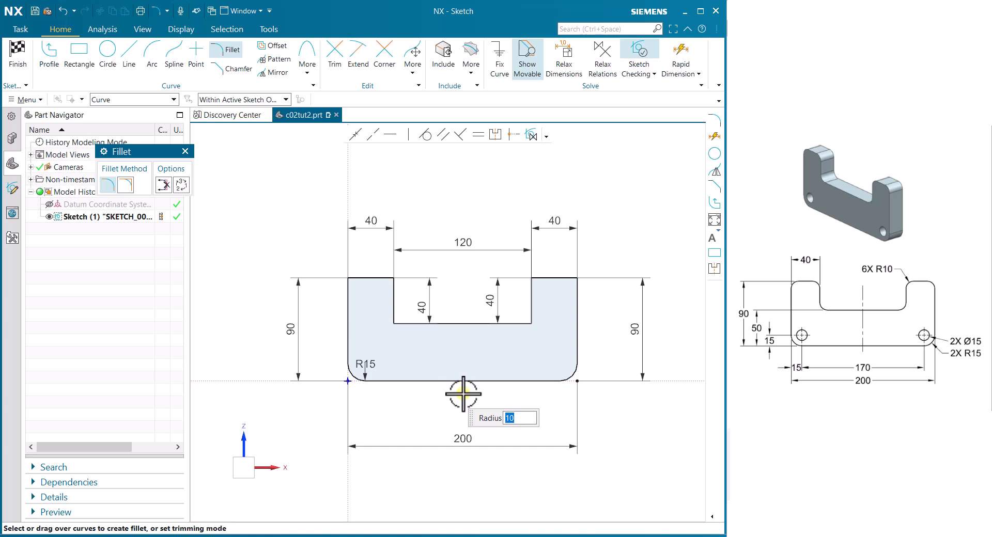
click(347, 279)
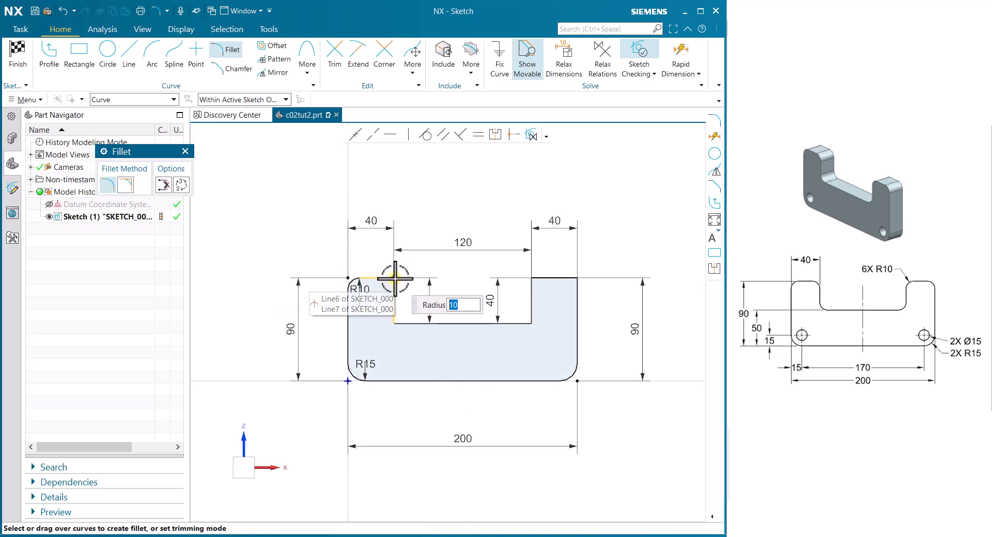
click(397, 323)
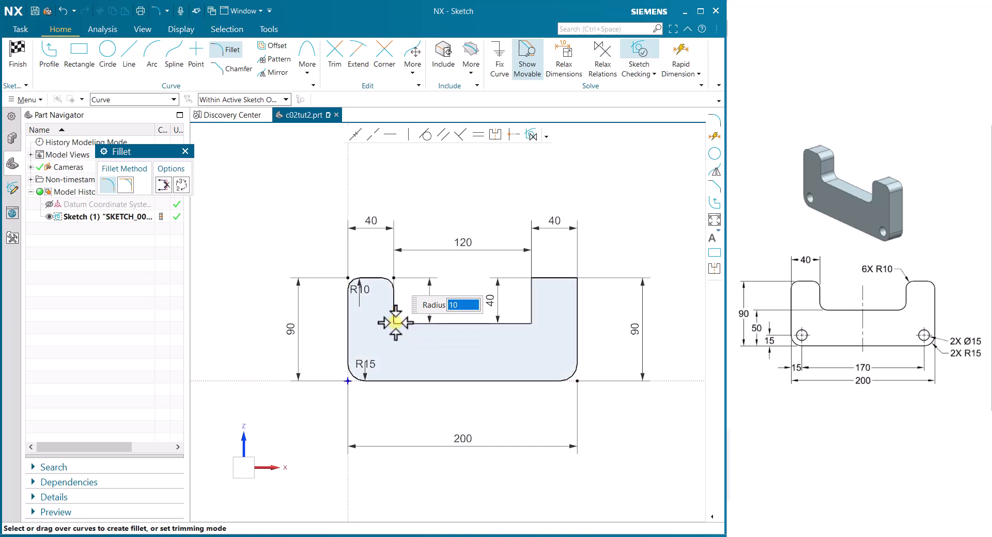
click(532, 314)
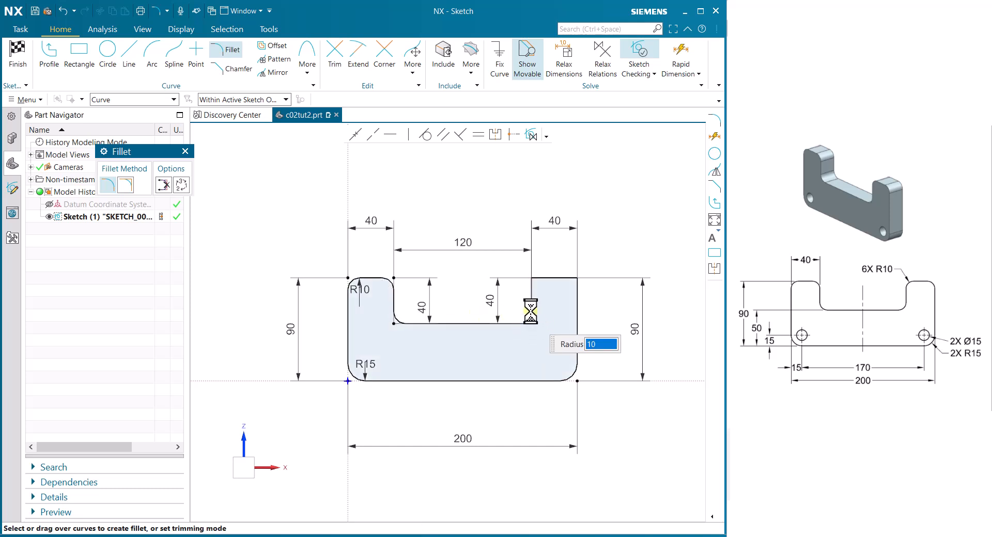
click(532, 278)
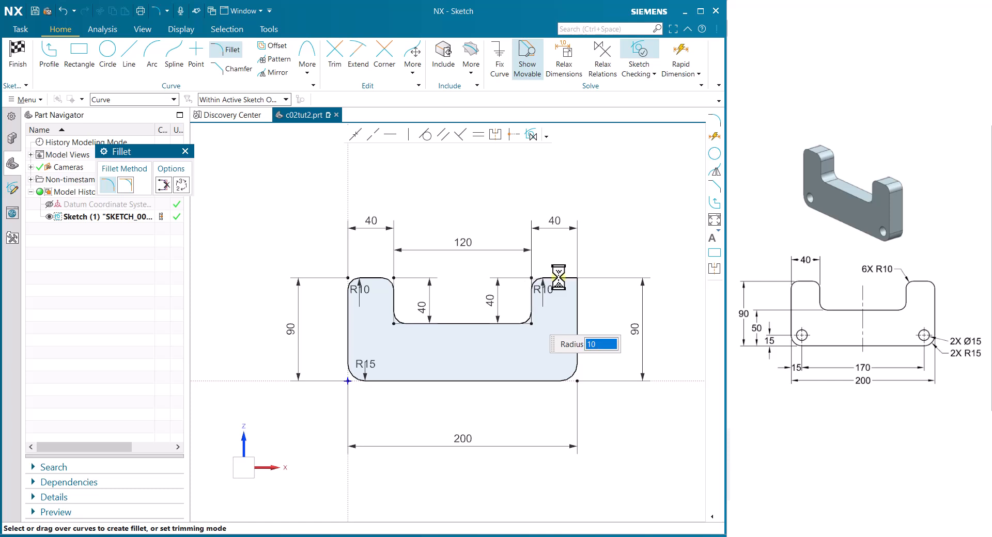
click(578, 311)
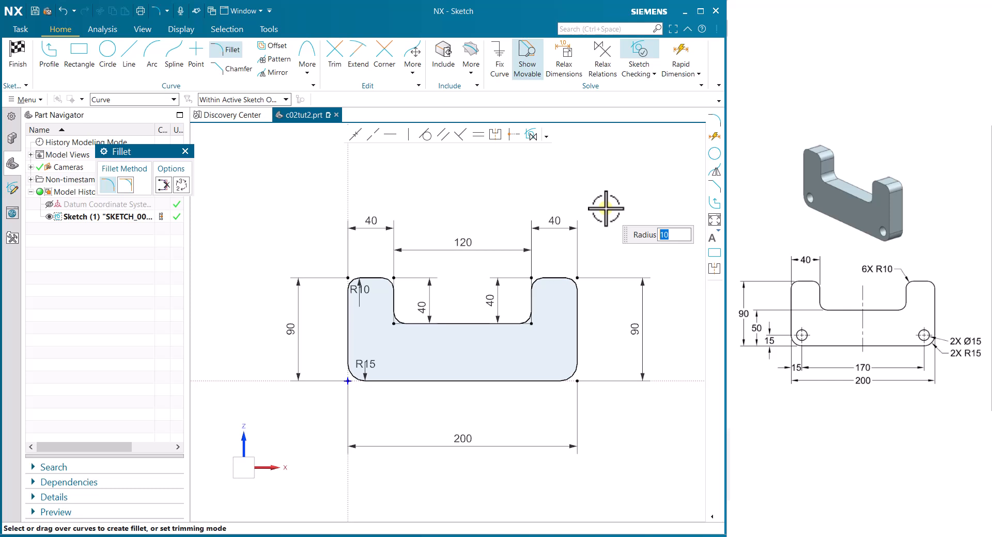
key(Escape)
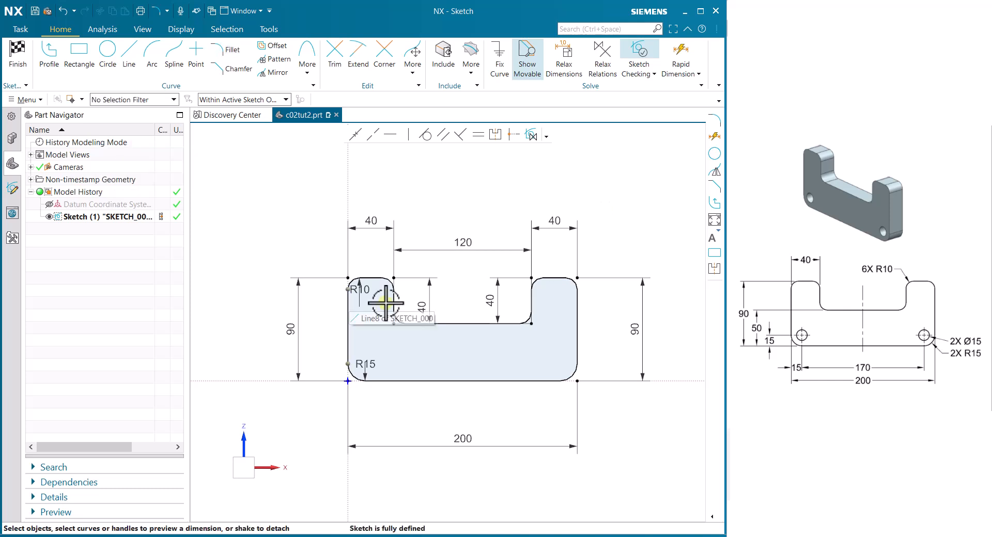
click(362, 289)
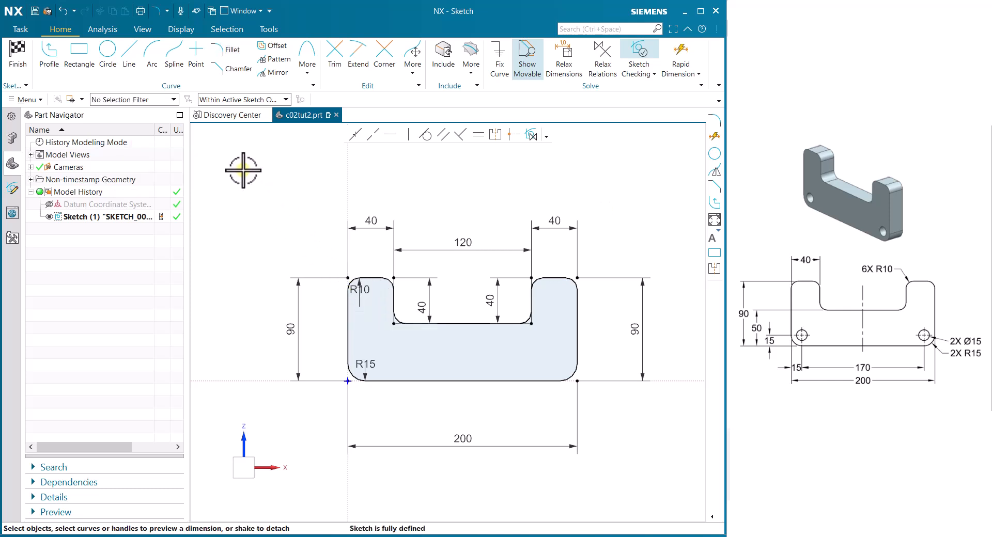
- Draw a 15 mm diameter circle centred on the R15 fillet next to the sketch origin
click(107, 52)
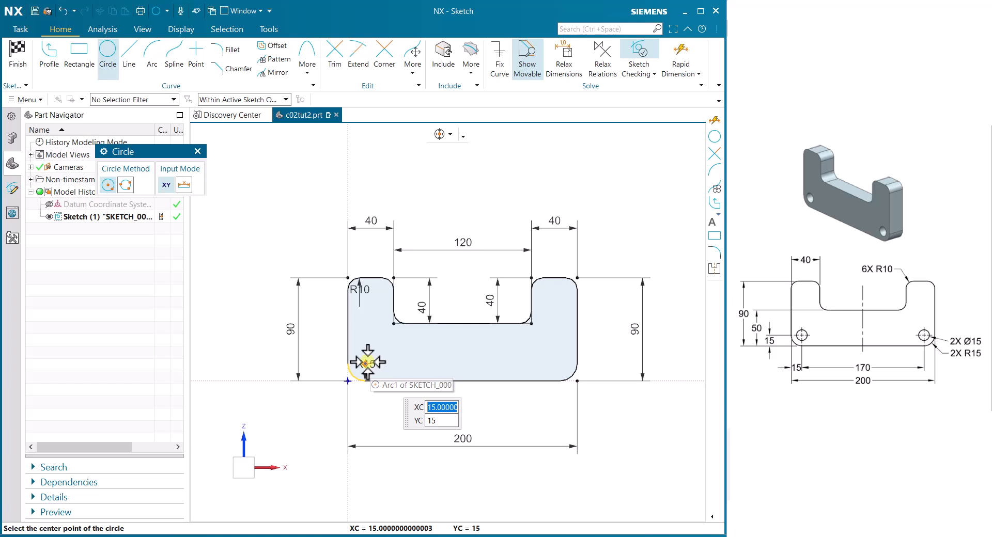
scroll(368, 362, up, 5)
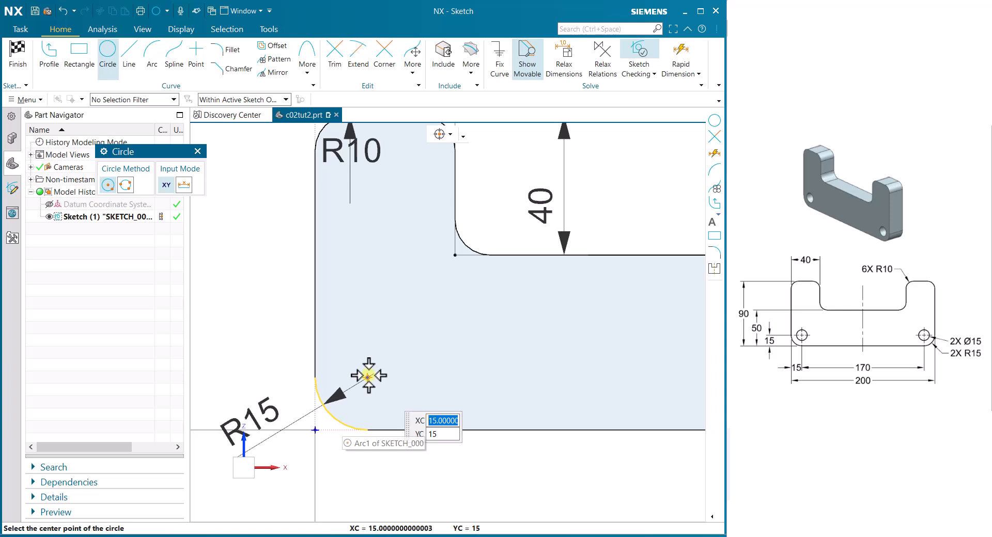
click(367, 376)
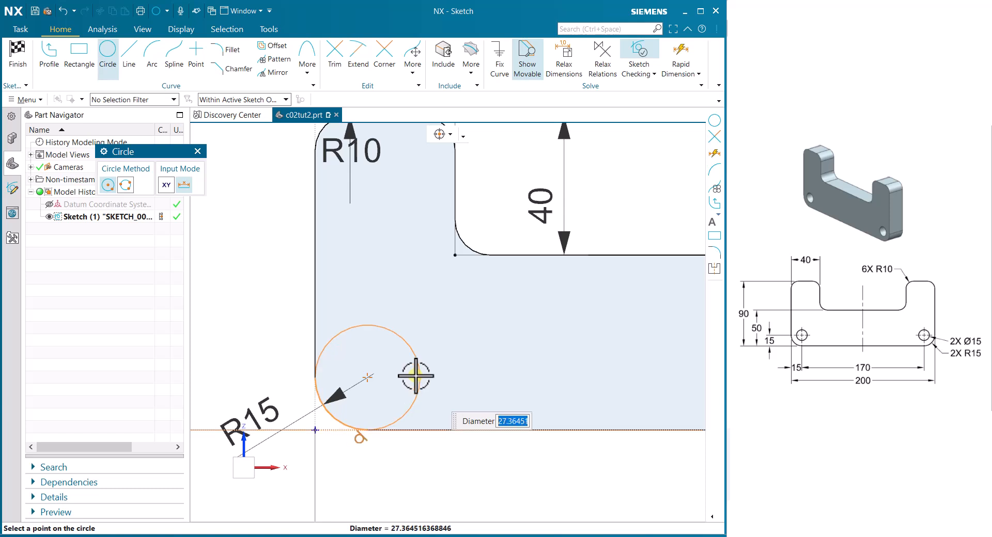
text(15)
key(Return)
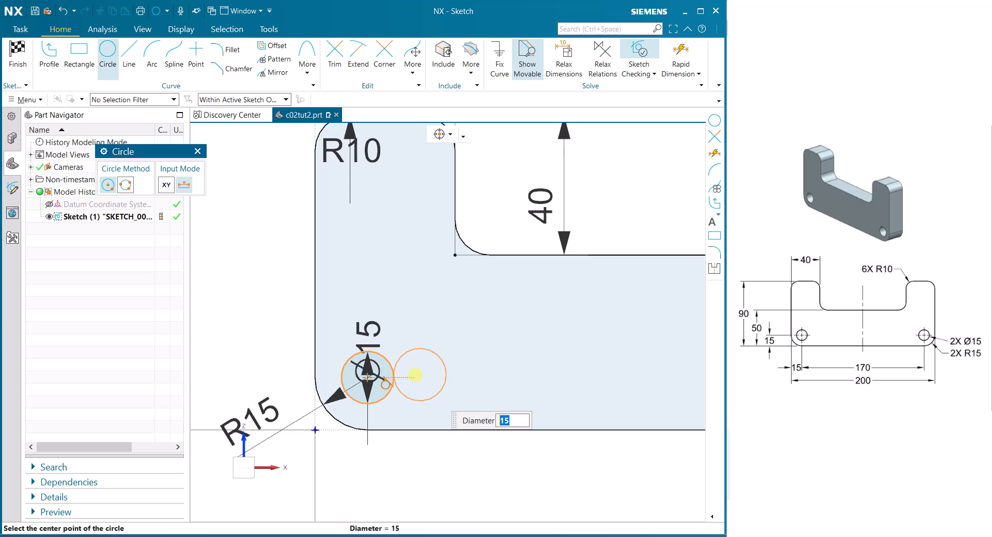
- Place a second 15 mm diameter circle at the centre of the opposite R15 fillet and end the Circle command
scroll(460, 337, down, 4)
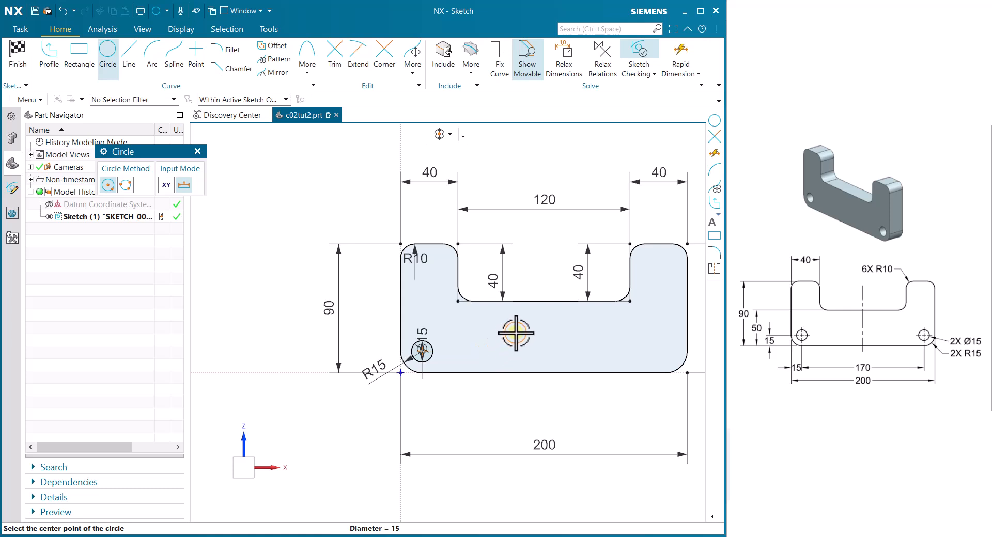
mouse_move(515, 333)
shift+middle_down()
mouse_move(482, 415)
mouse_move(304, 412)
shift+middle_up()
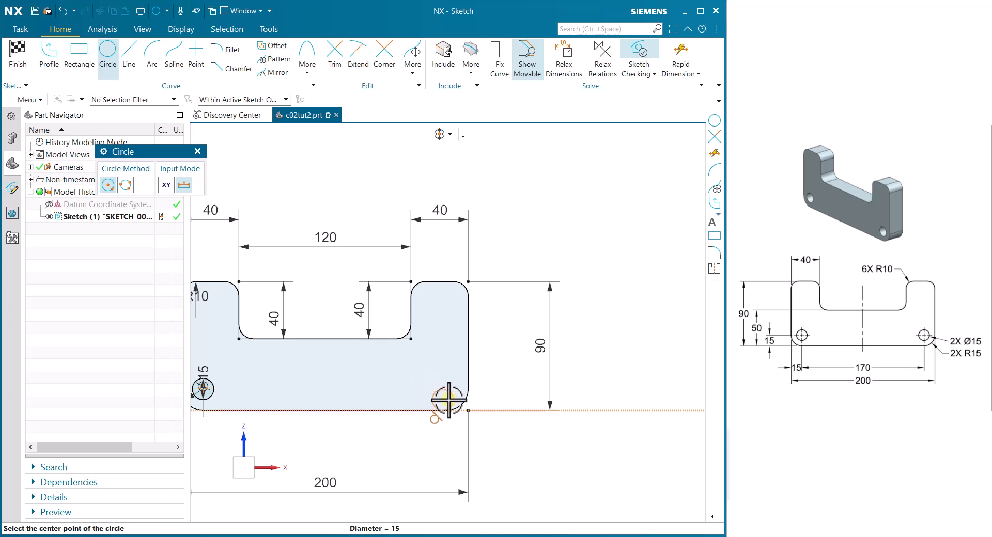
scroll(447, 402, up, 2)
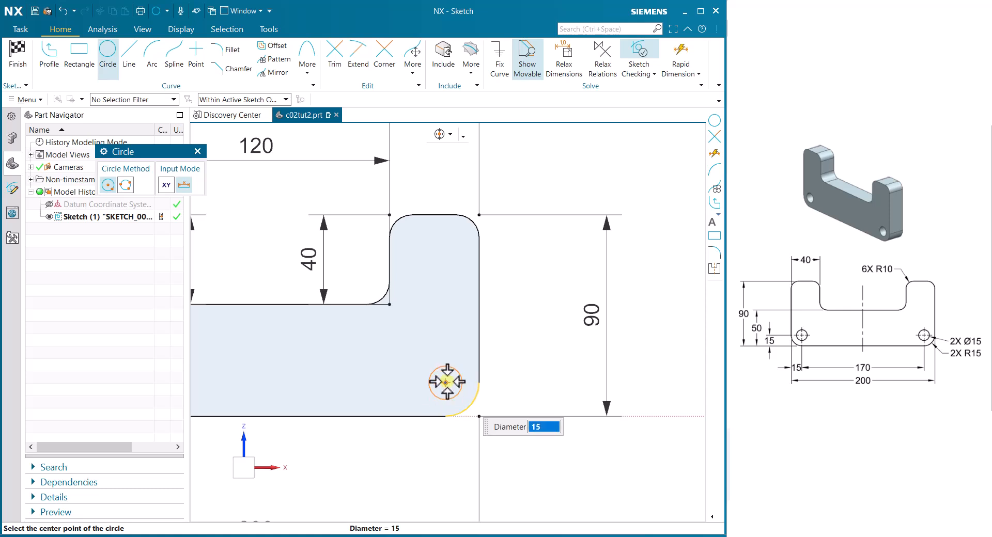
click(446, 382)
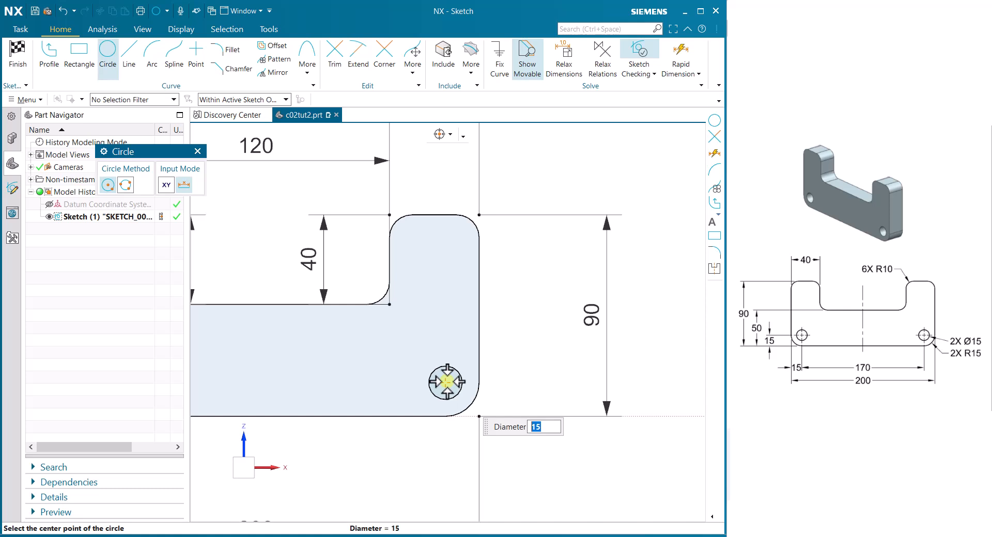
key(Escape)
- Finish the bracket profile sketch and return to the modeling environment
key(ctrl+f)
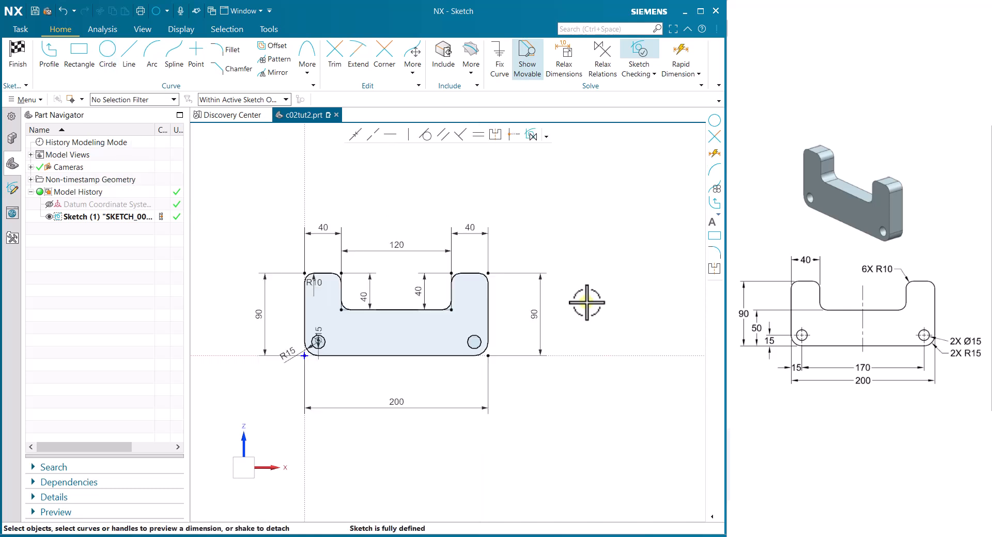
click(11, 51)
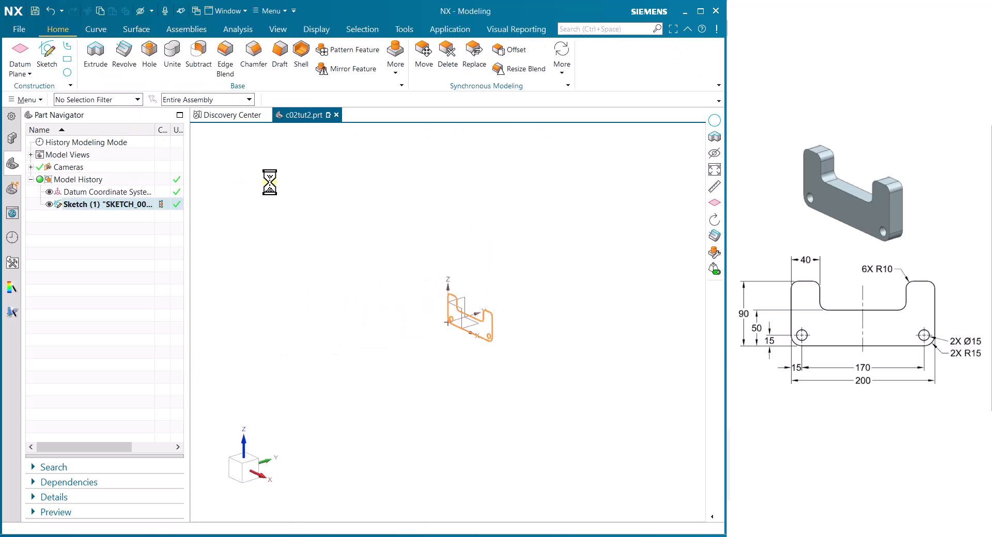
right_click(526, 282)
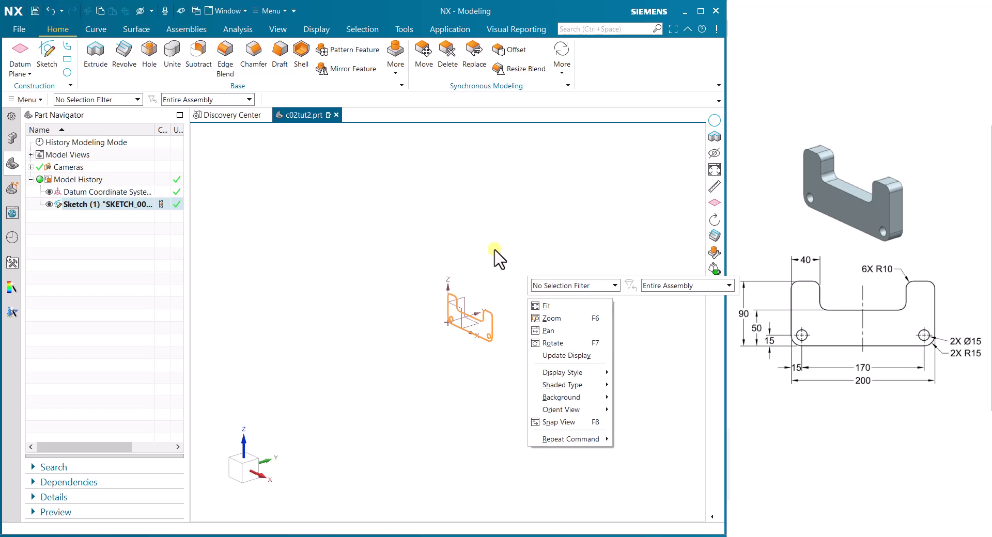
click(547, 307)
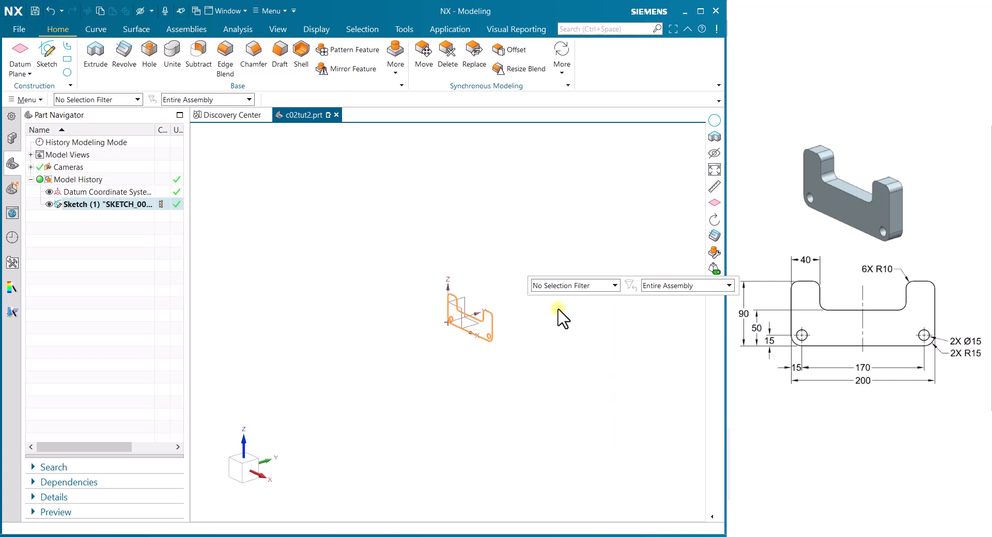
click(461, 257)
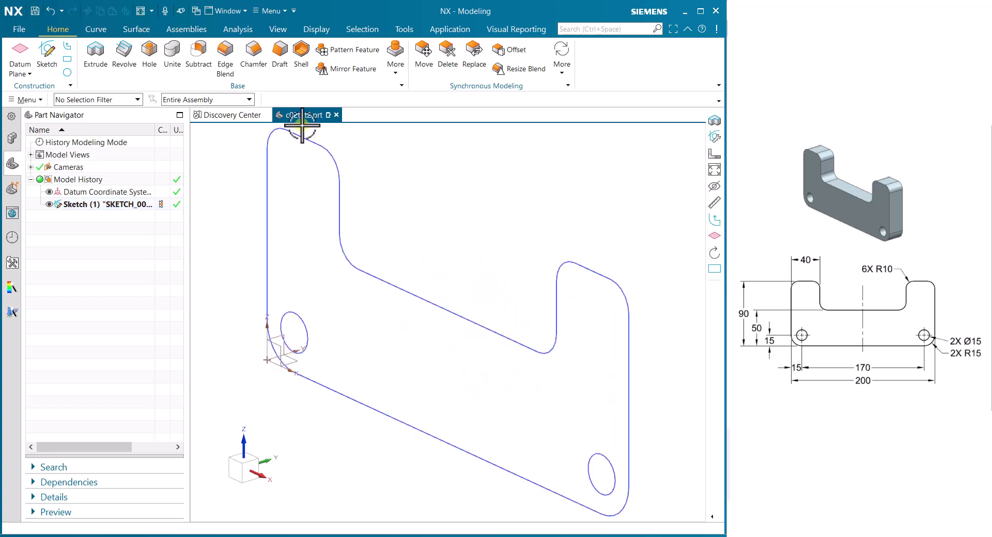
- Extrude the bracket profile with its two holes from 0 to 15 mm as a new solid body
click(96, 56)
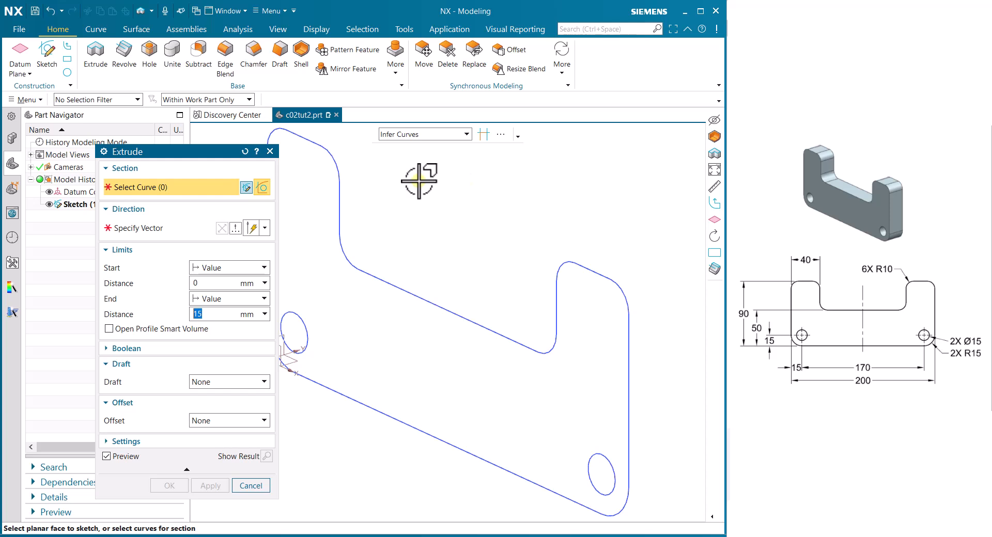
click(344, 248)
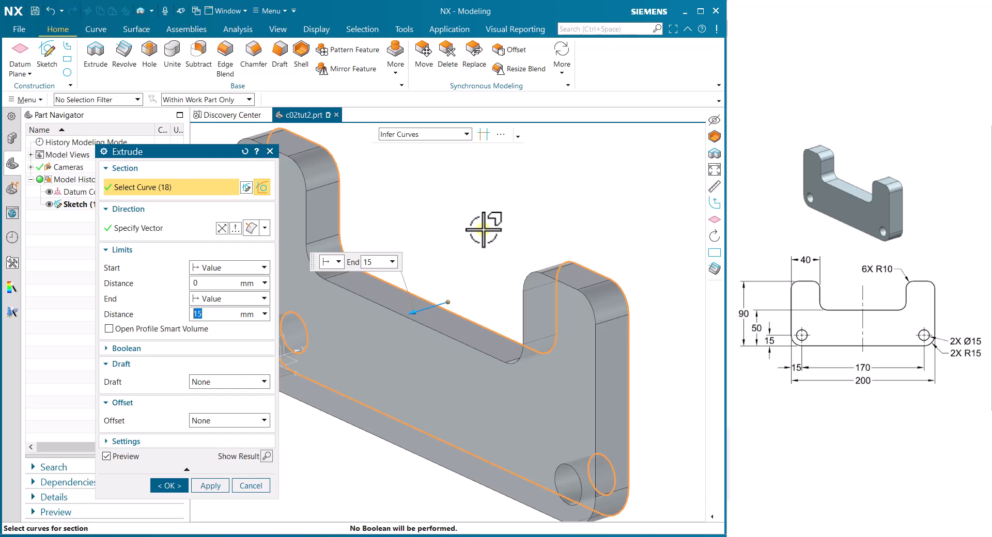
click(380, 262)
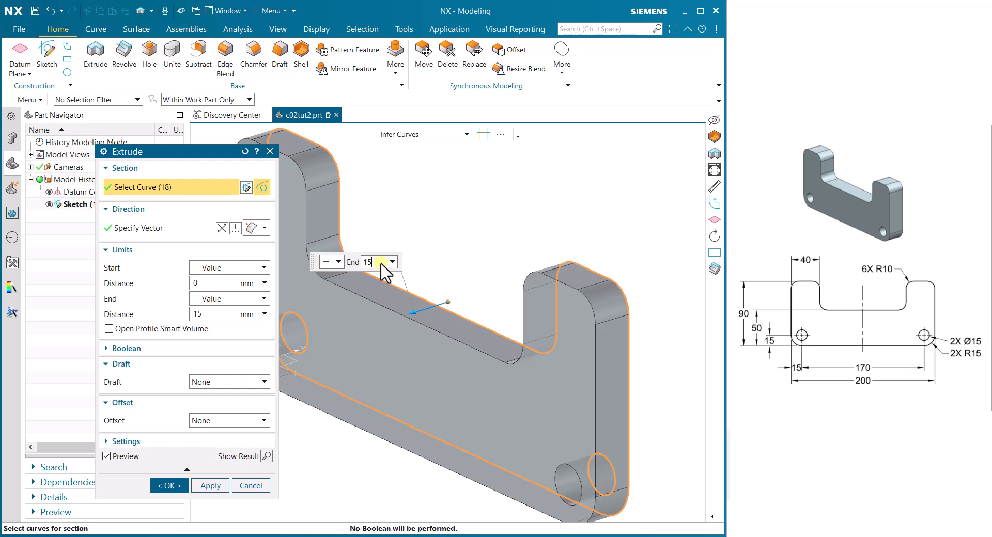
scroll(382, 272, down, 2)
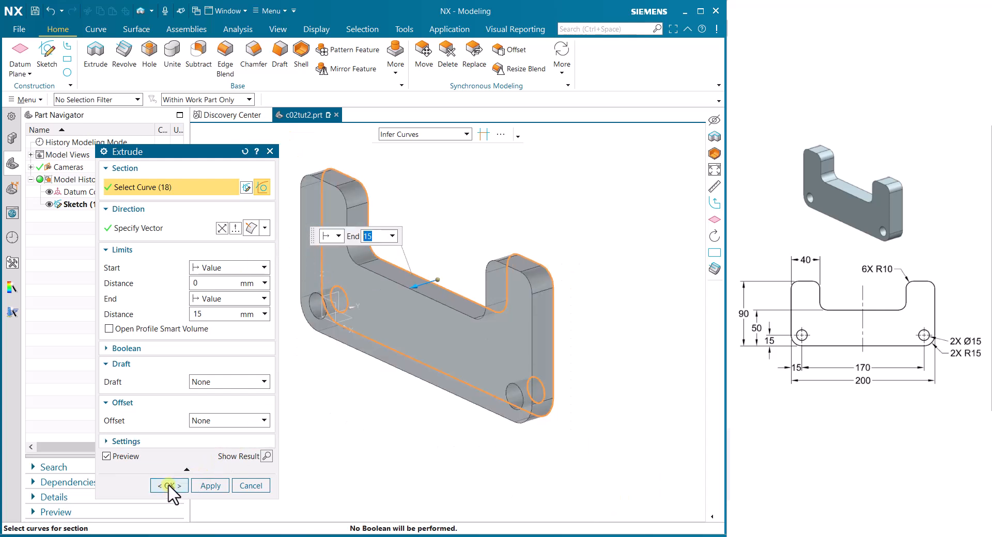
click(169, 485)
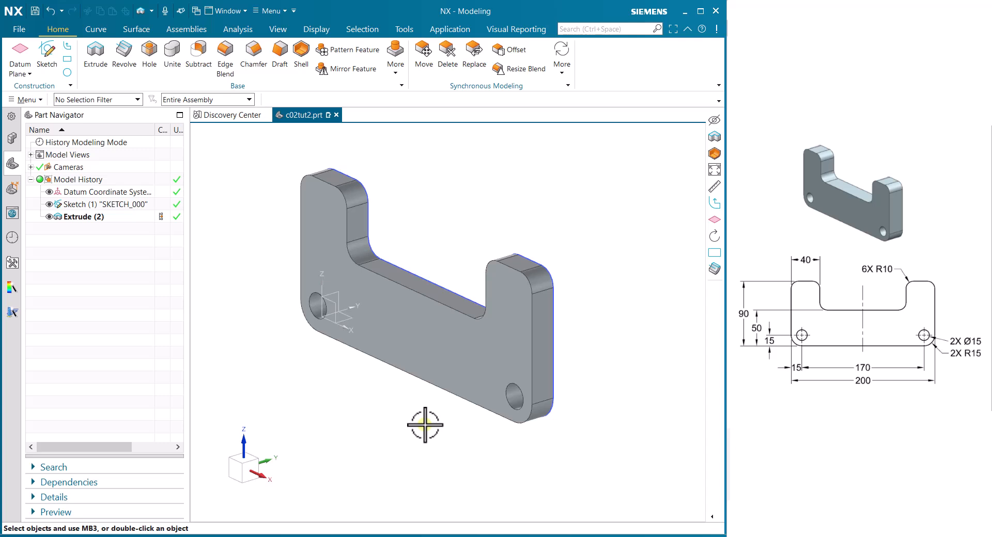
- Hide the profile sketch so only the extruded bracket and datum remain displayed
key(ctrl+b)
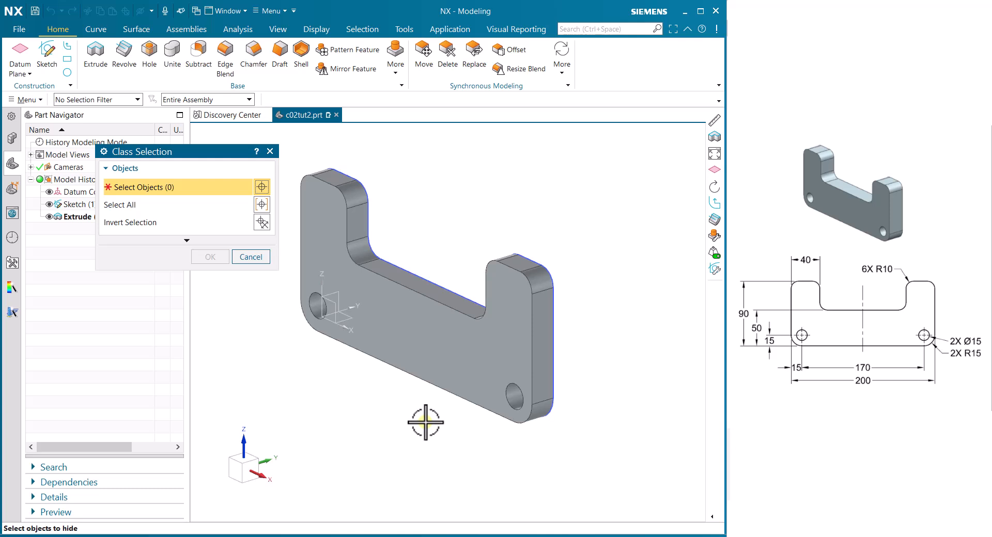
click(510, 258)
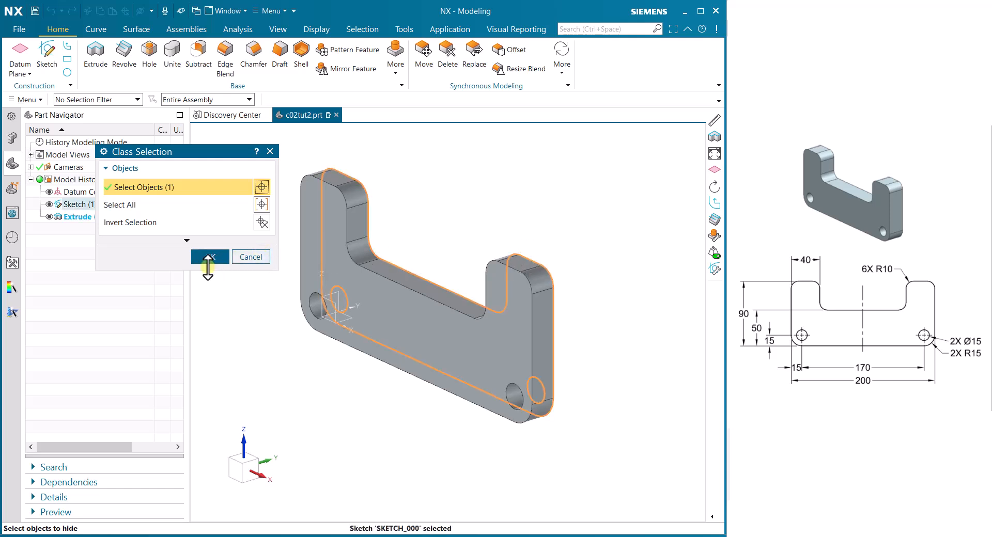
click(208, 258)
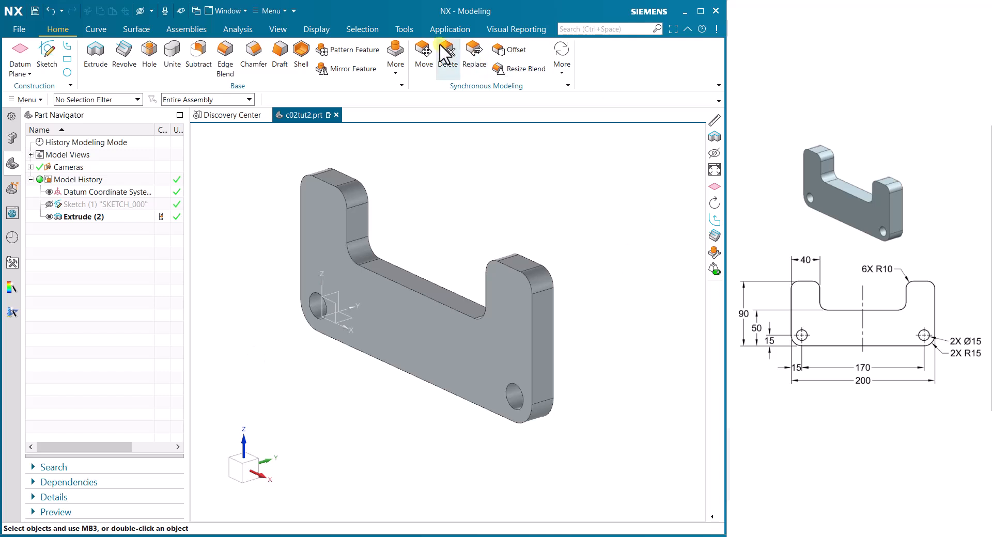
- Switch to Drafting and create a standard A2 - 420 x 594 sheet that starts the Base View command
click(447, 26)
click(139, 57)
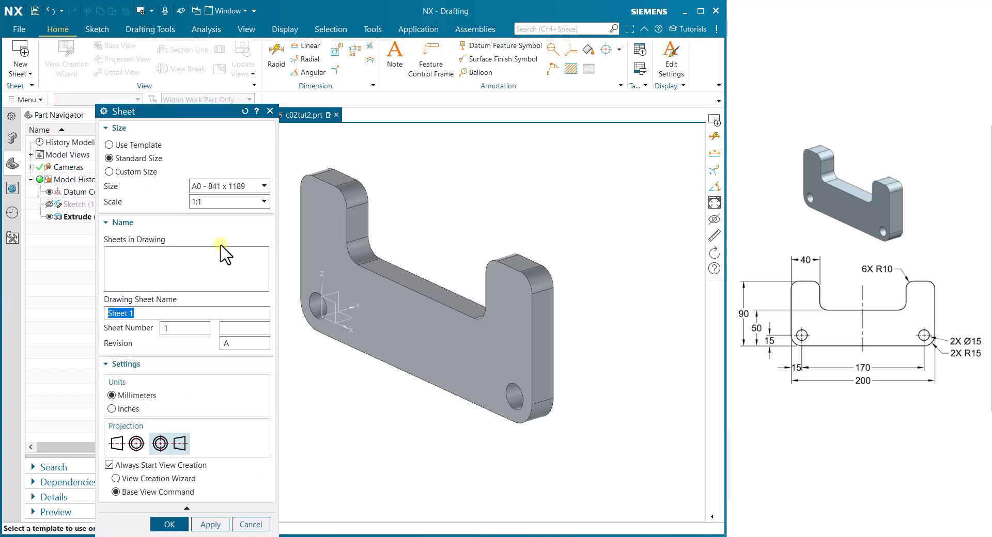
drag(203, 113, 216, 67)
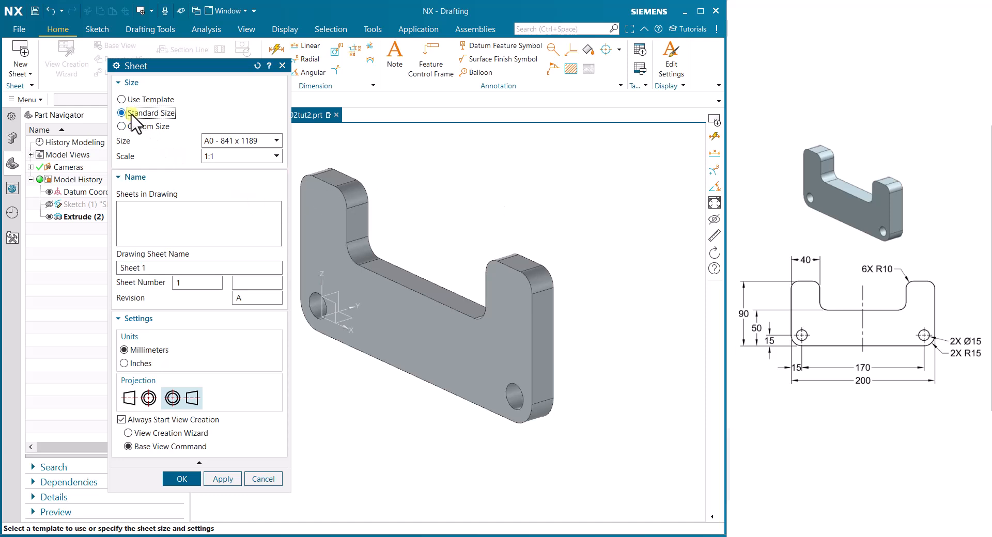
click(244, 141)
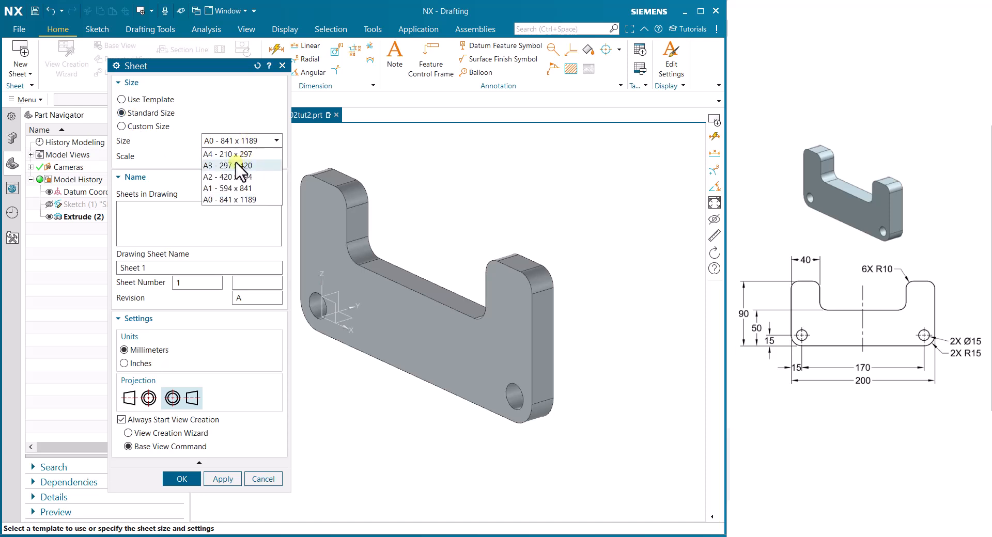
click(243, 178)
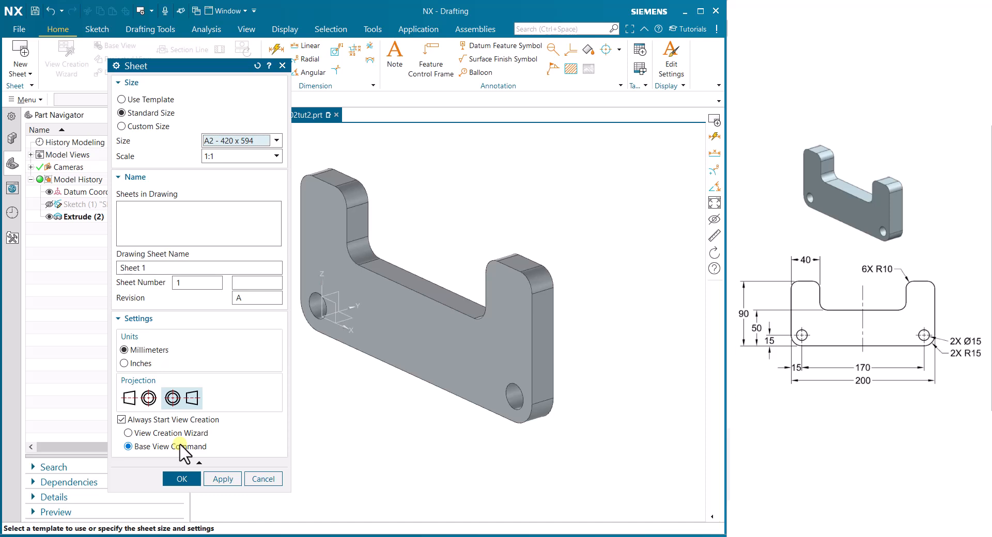
click(175, 480)
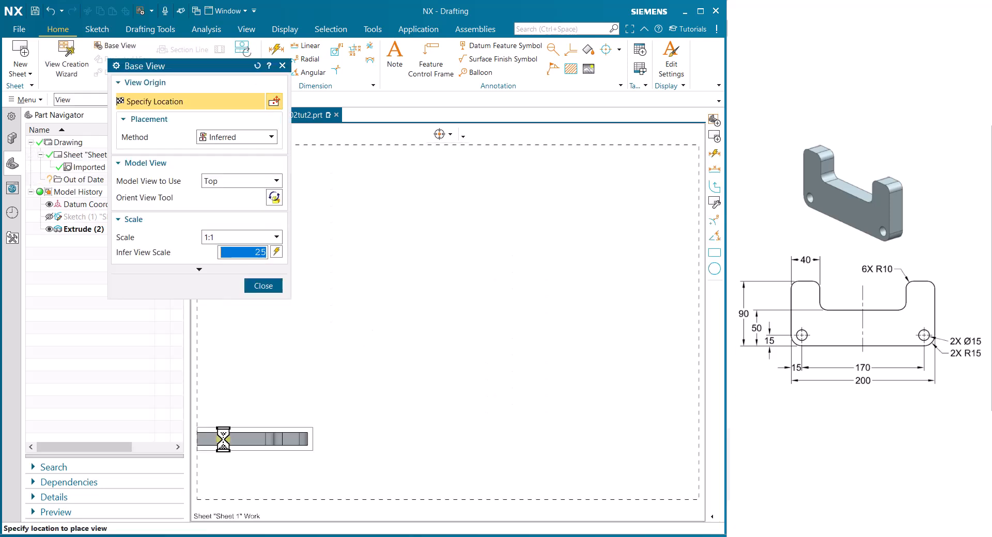
- Place the bracket's Front model view at 1:1 scale as the base view in the lower part of the sheet
click(271, 180)
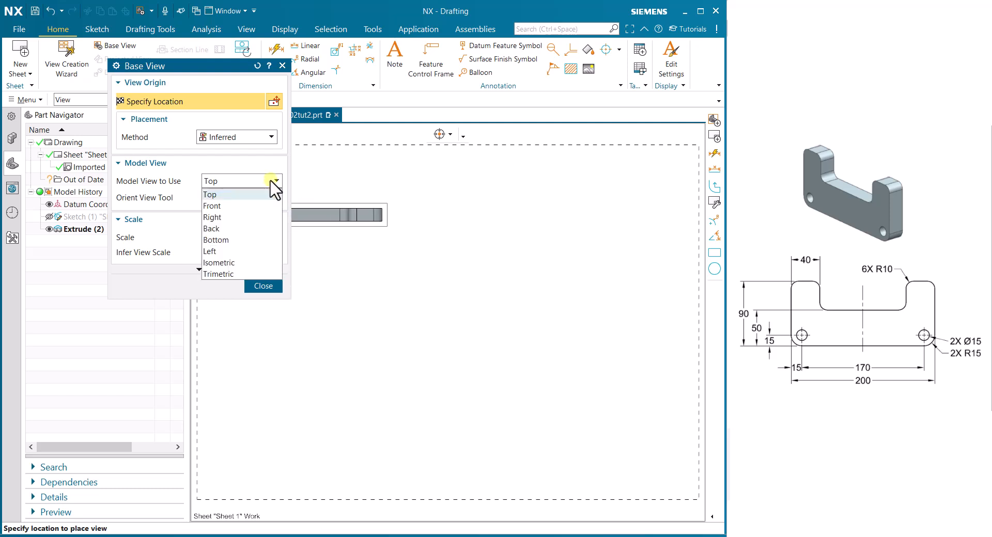
click(235, 206)
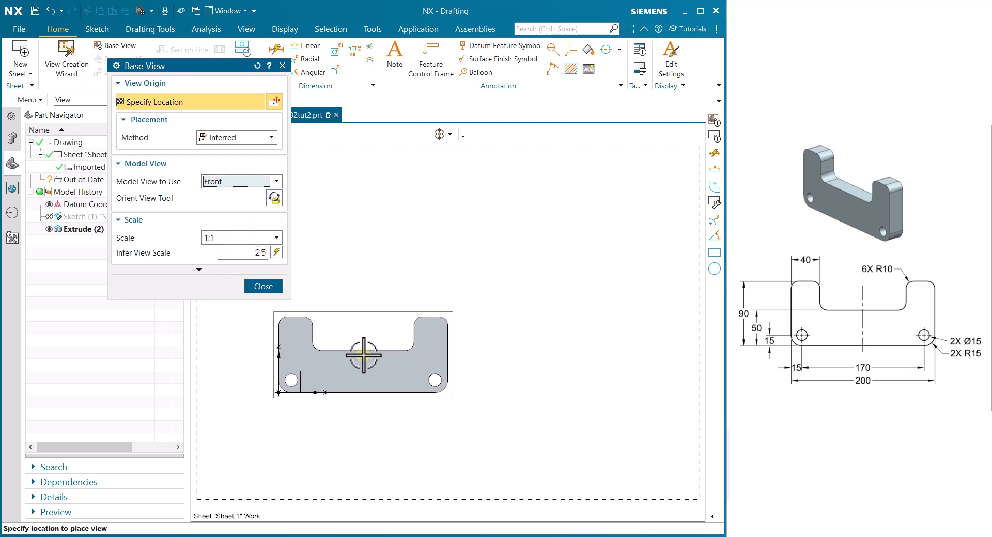
click(364, 356)
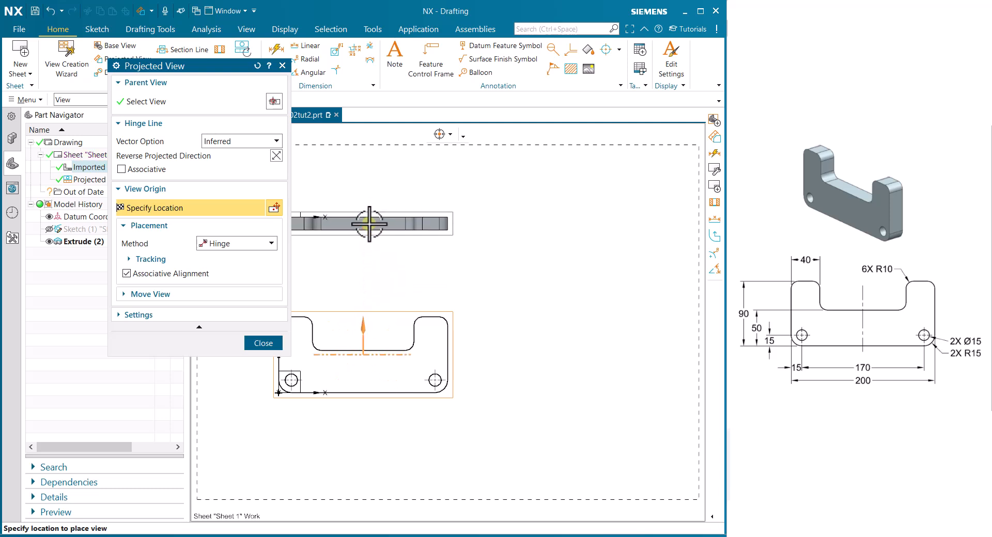
- Project a top view above the front view and a side view to its right, then end the Projected View command
click(452, 327)
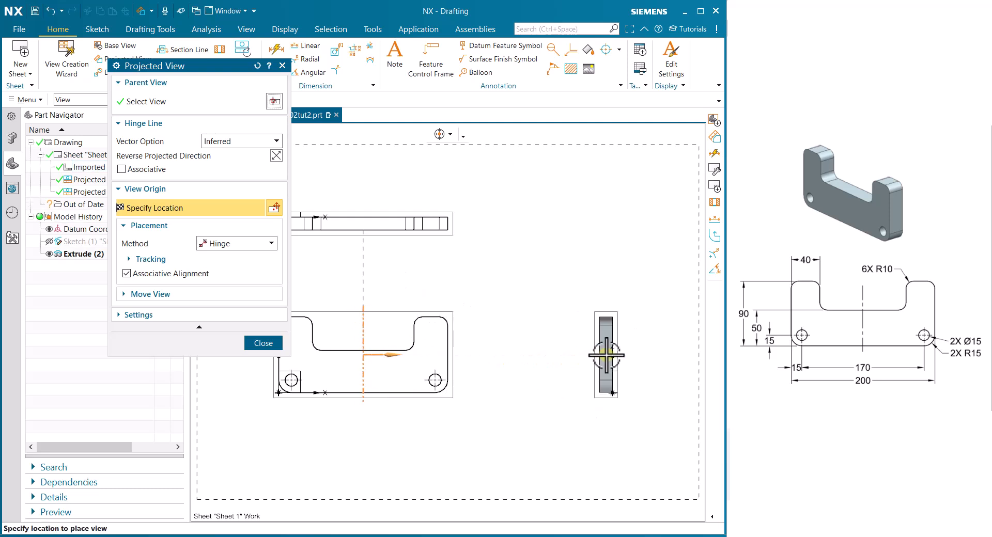
click(607, 355)
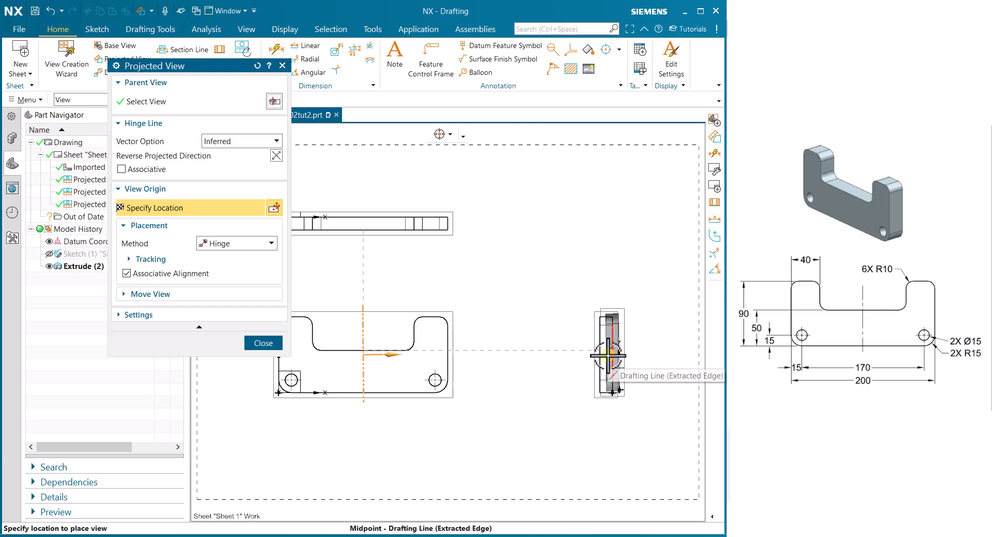
key(Escape)
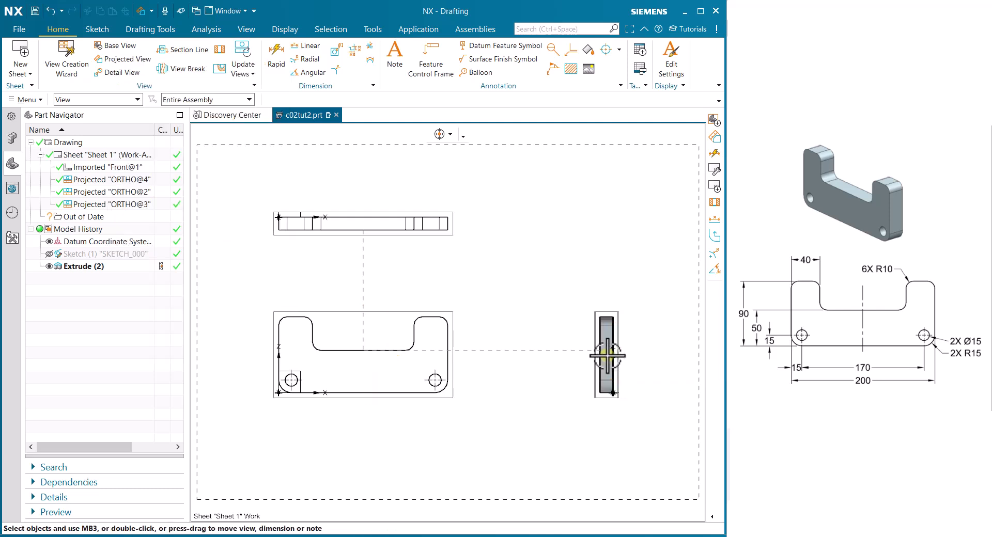
- Add a Trimetric base view of the bracket at 1:1 scale in the upper-right area of the sheet, without further projections
click(118, 45)
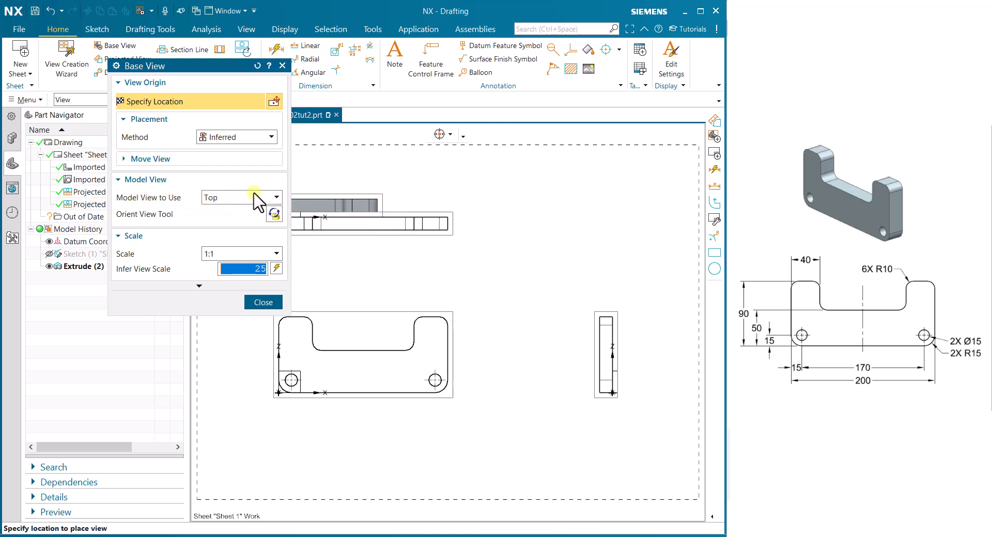
click(269, 196)
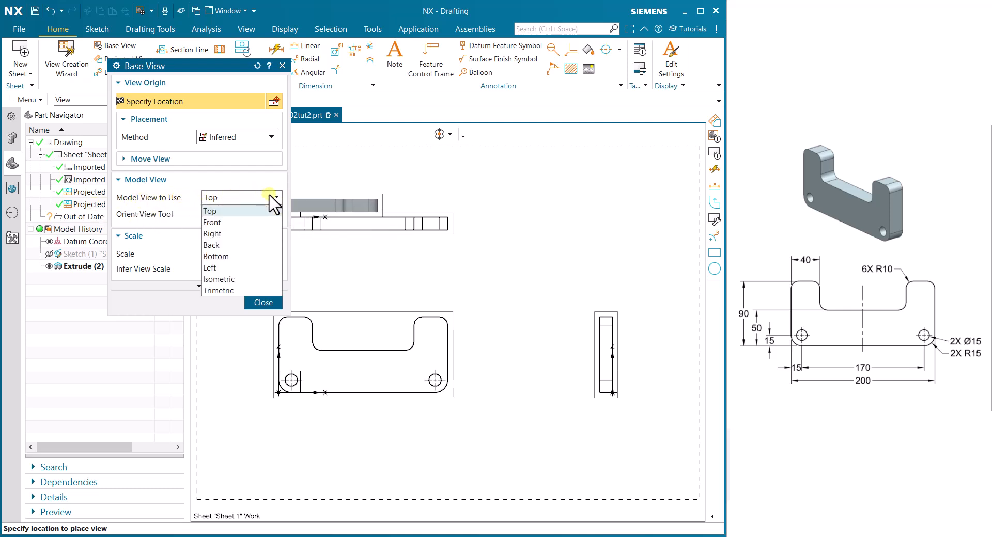
click(239, 289)
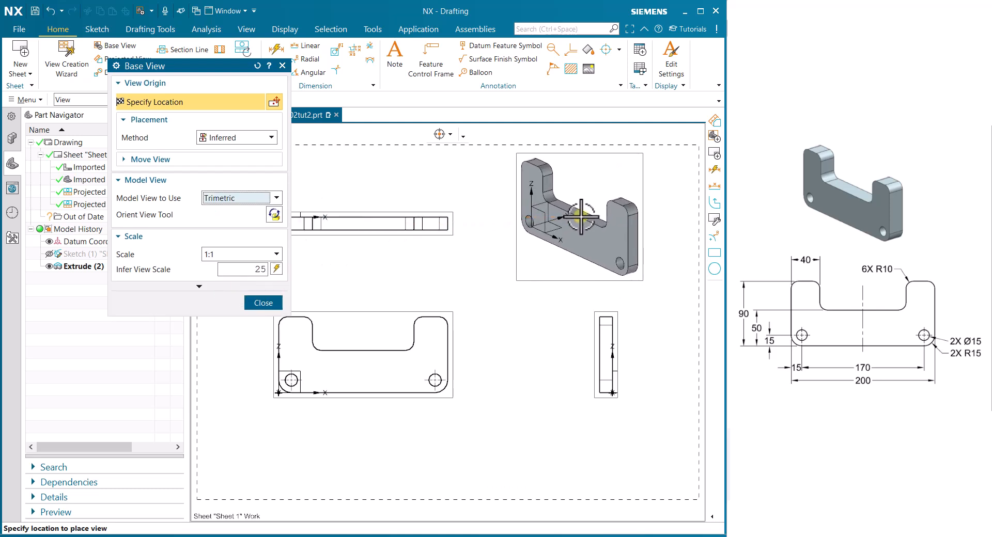
click(582, 221)
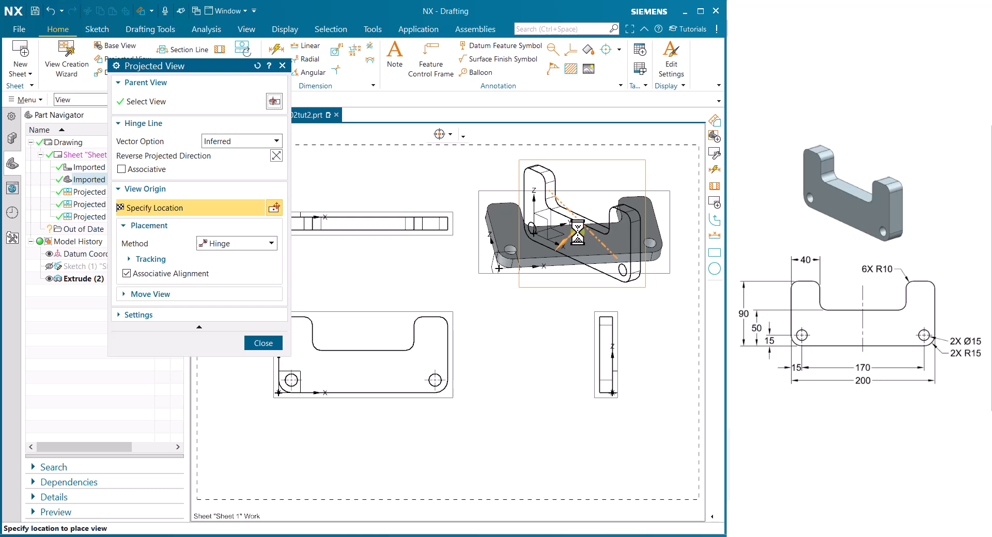
key(Escape)
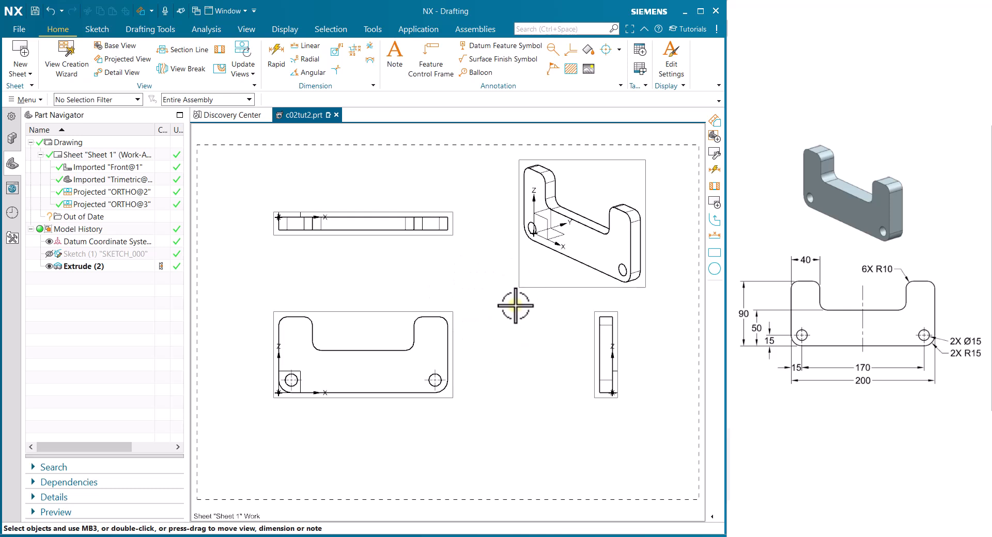
- Save the part file with its drawing sheet
click(25, 100)
mouse_move(56, 118)
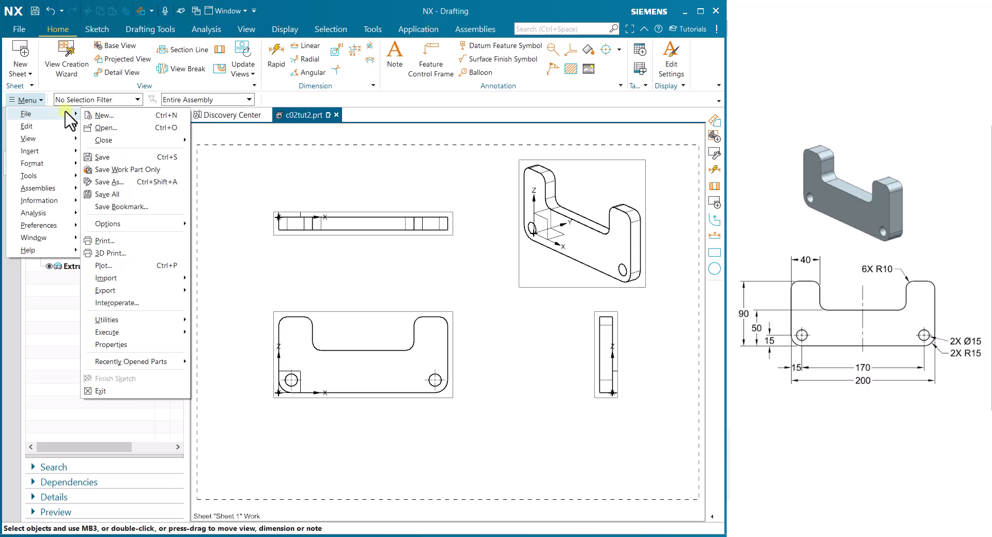
click(102, 157)
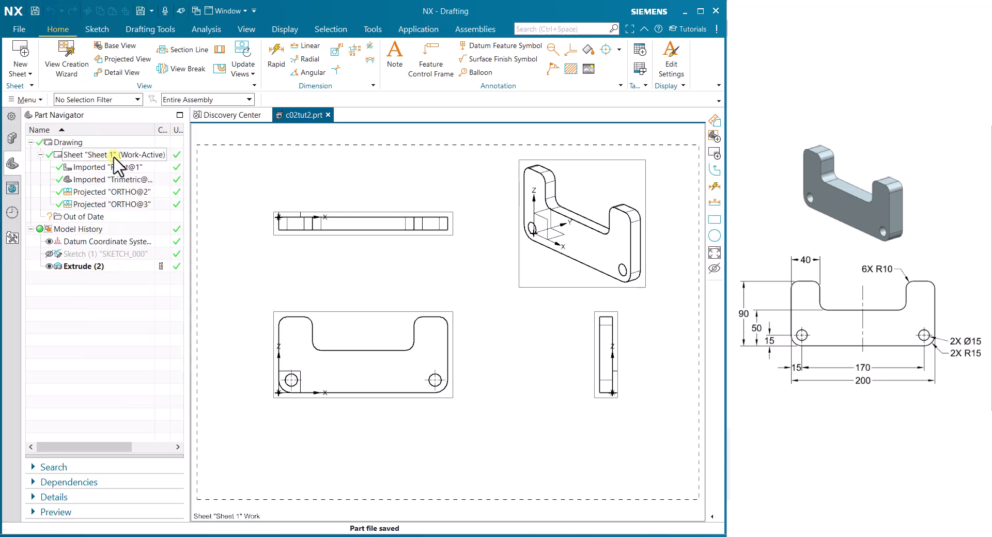